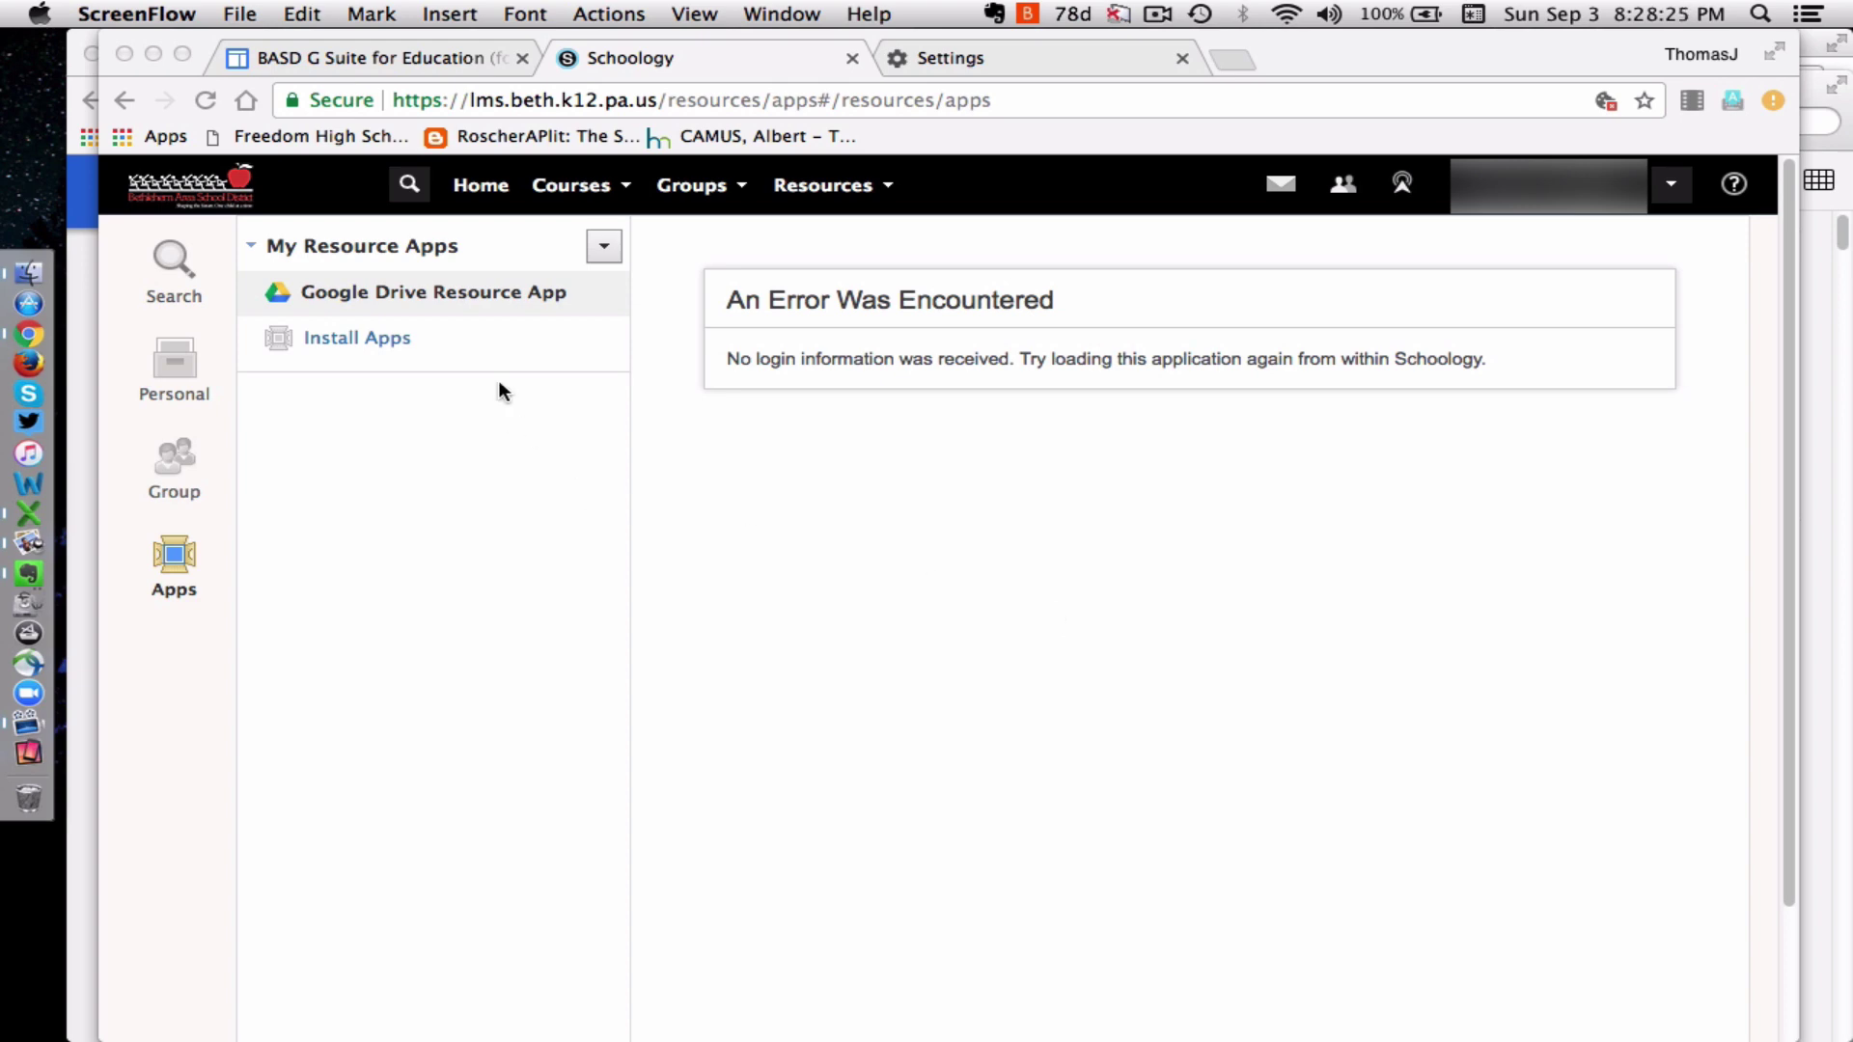
Step: Go to Resources > Apps in Schoology to reach the Google Drive Resource App
click(860, 183)
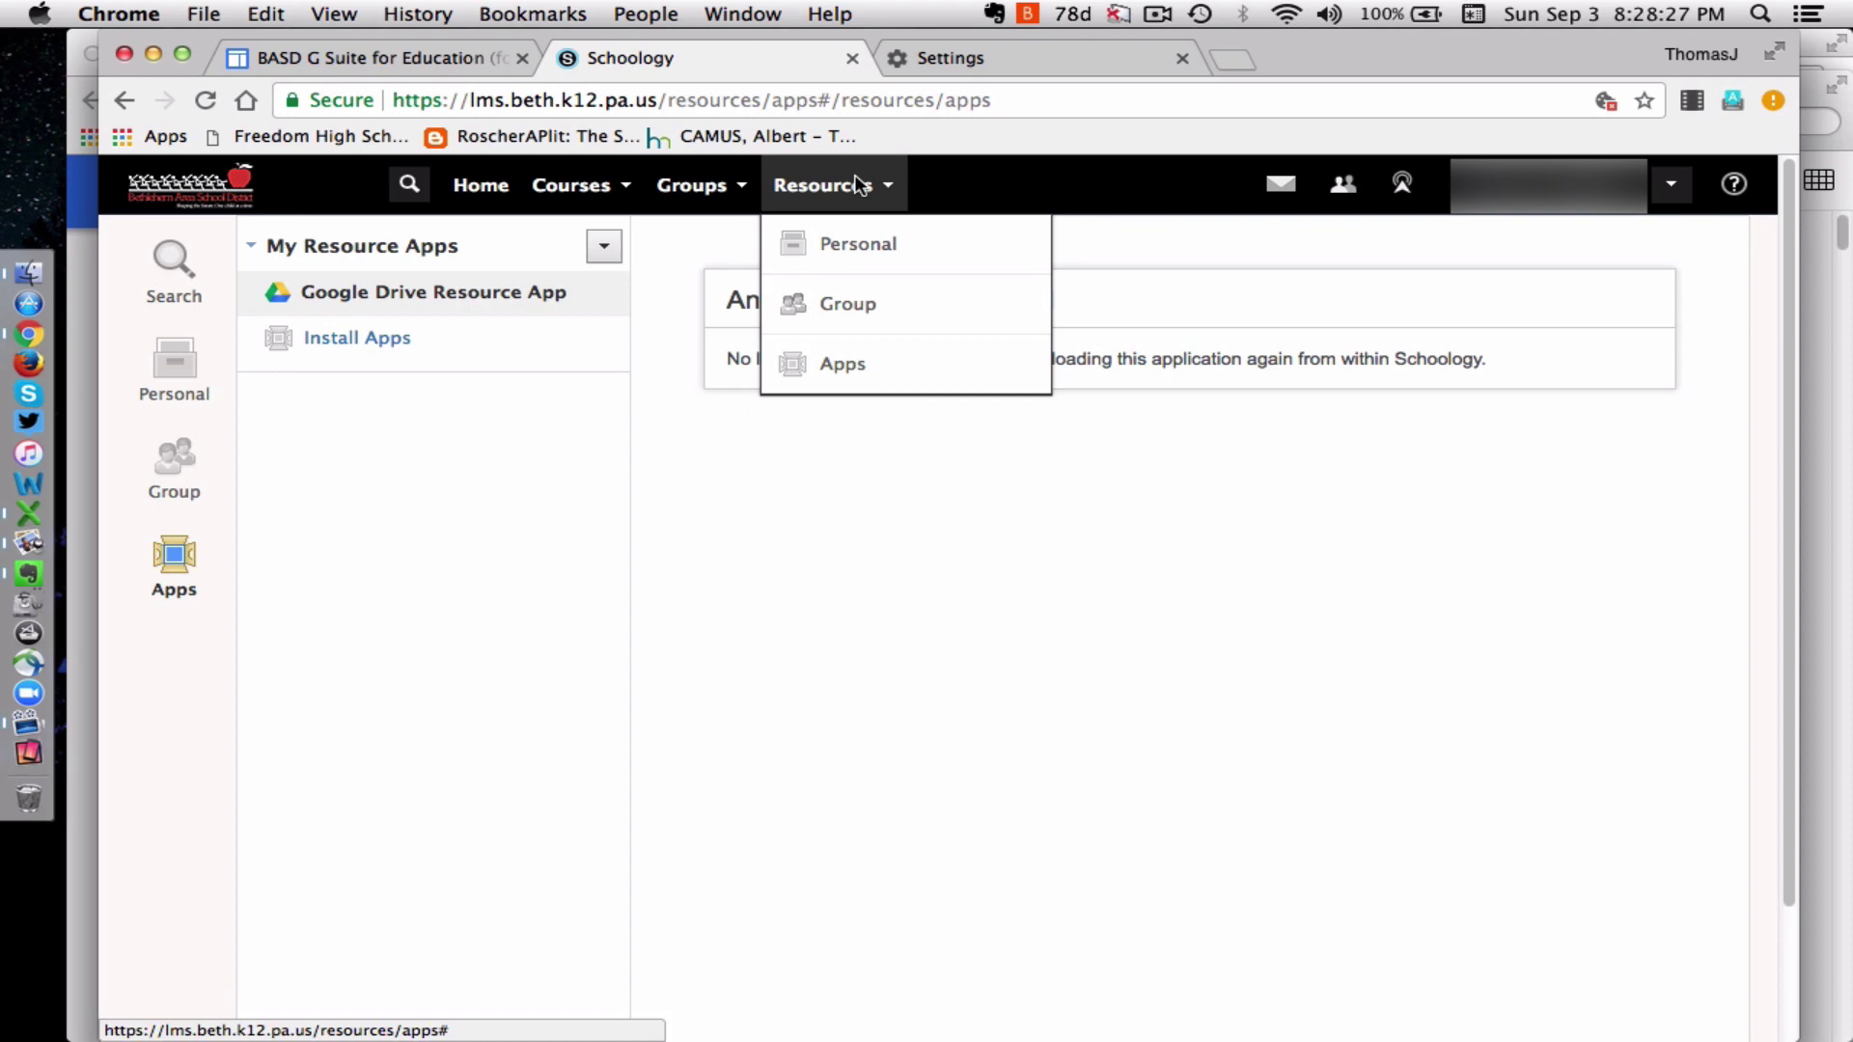
click(882, 364)
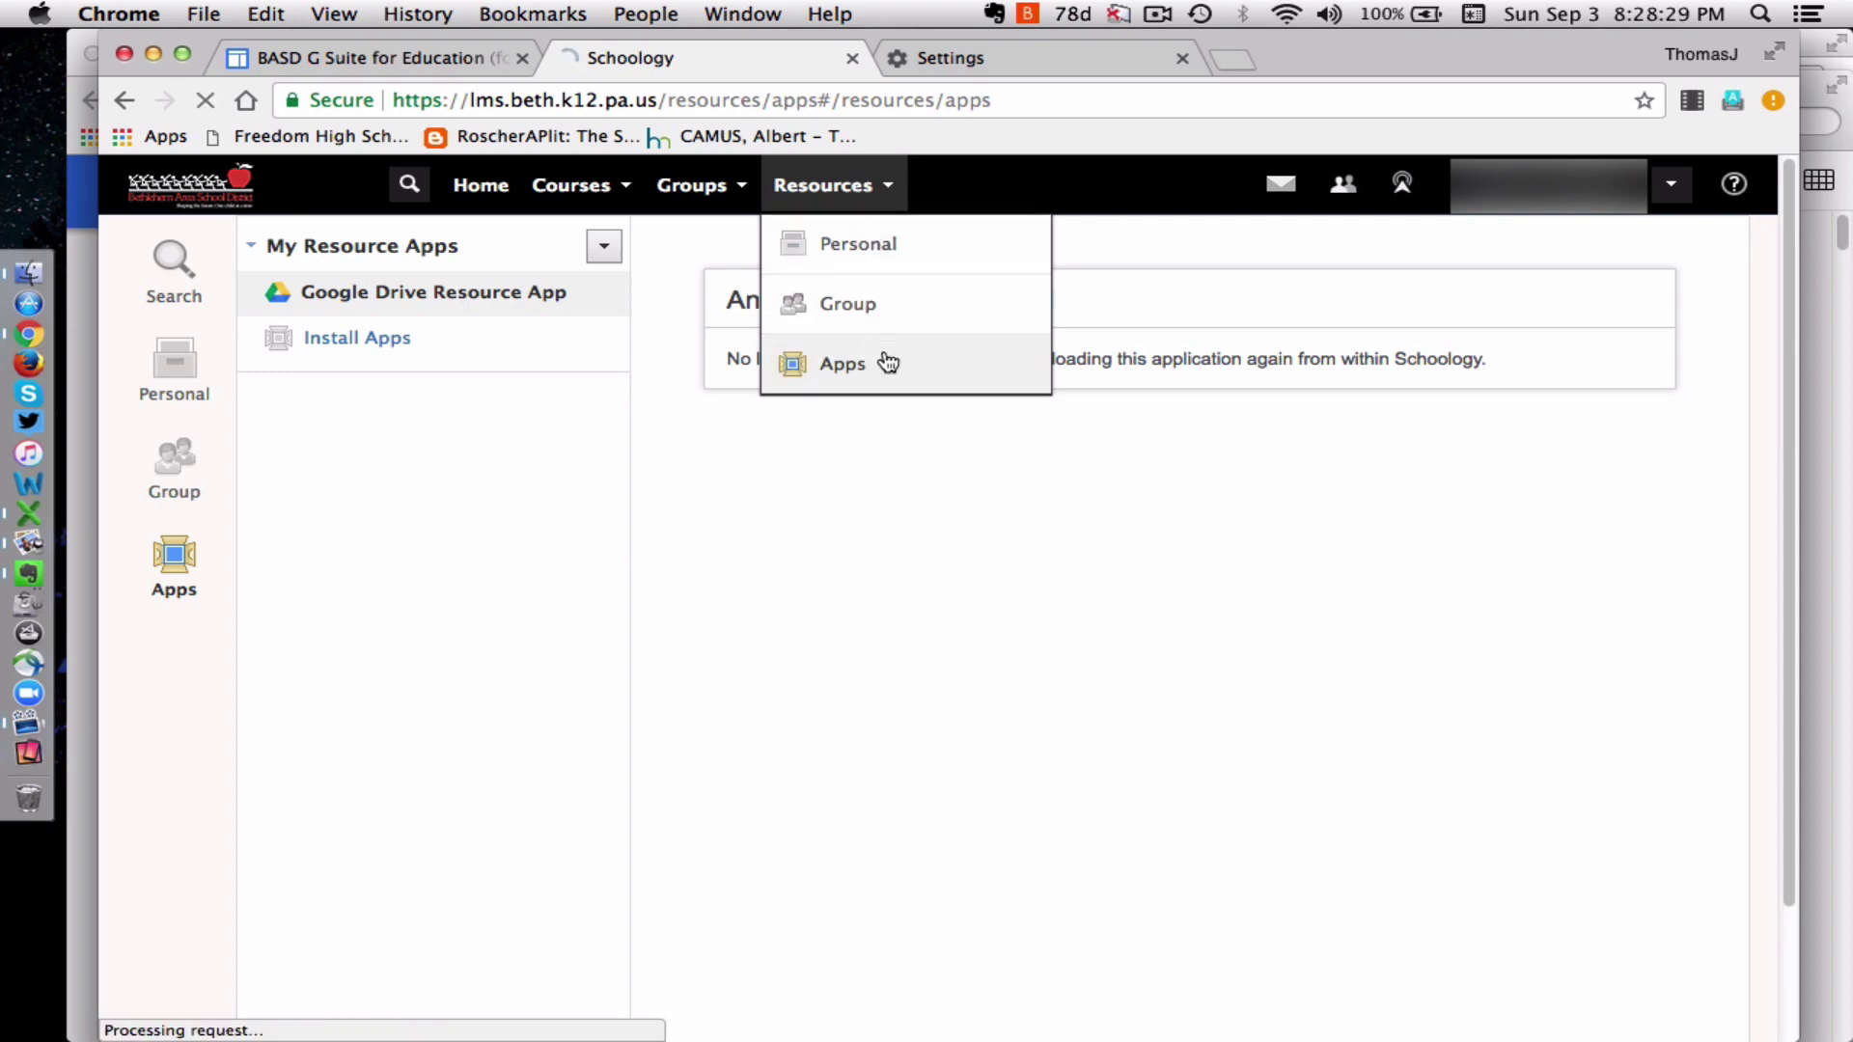
click(509, 310)
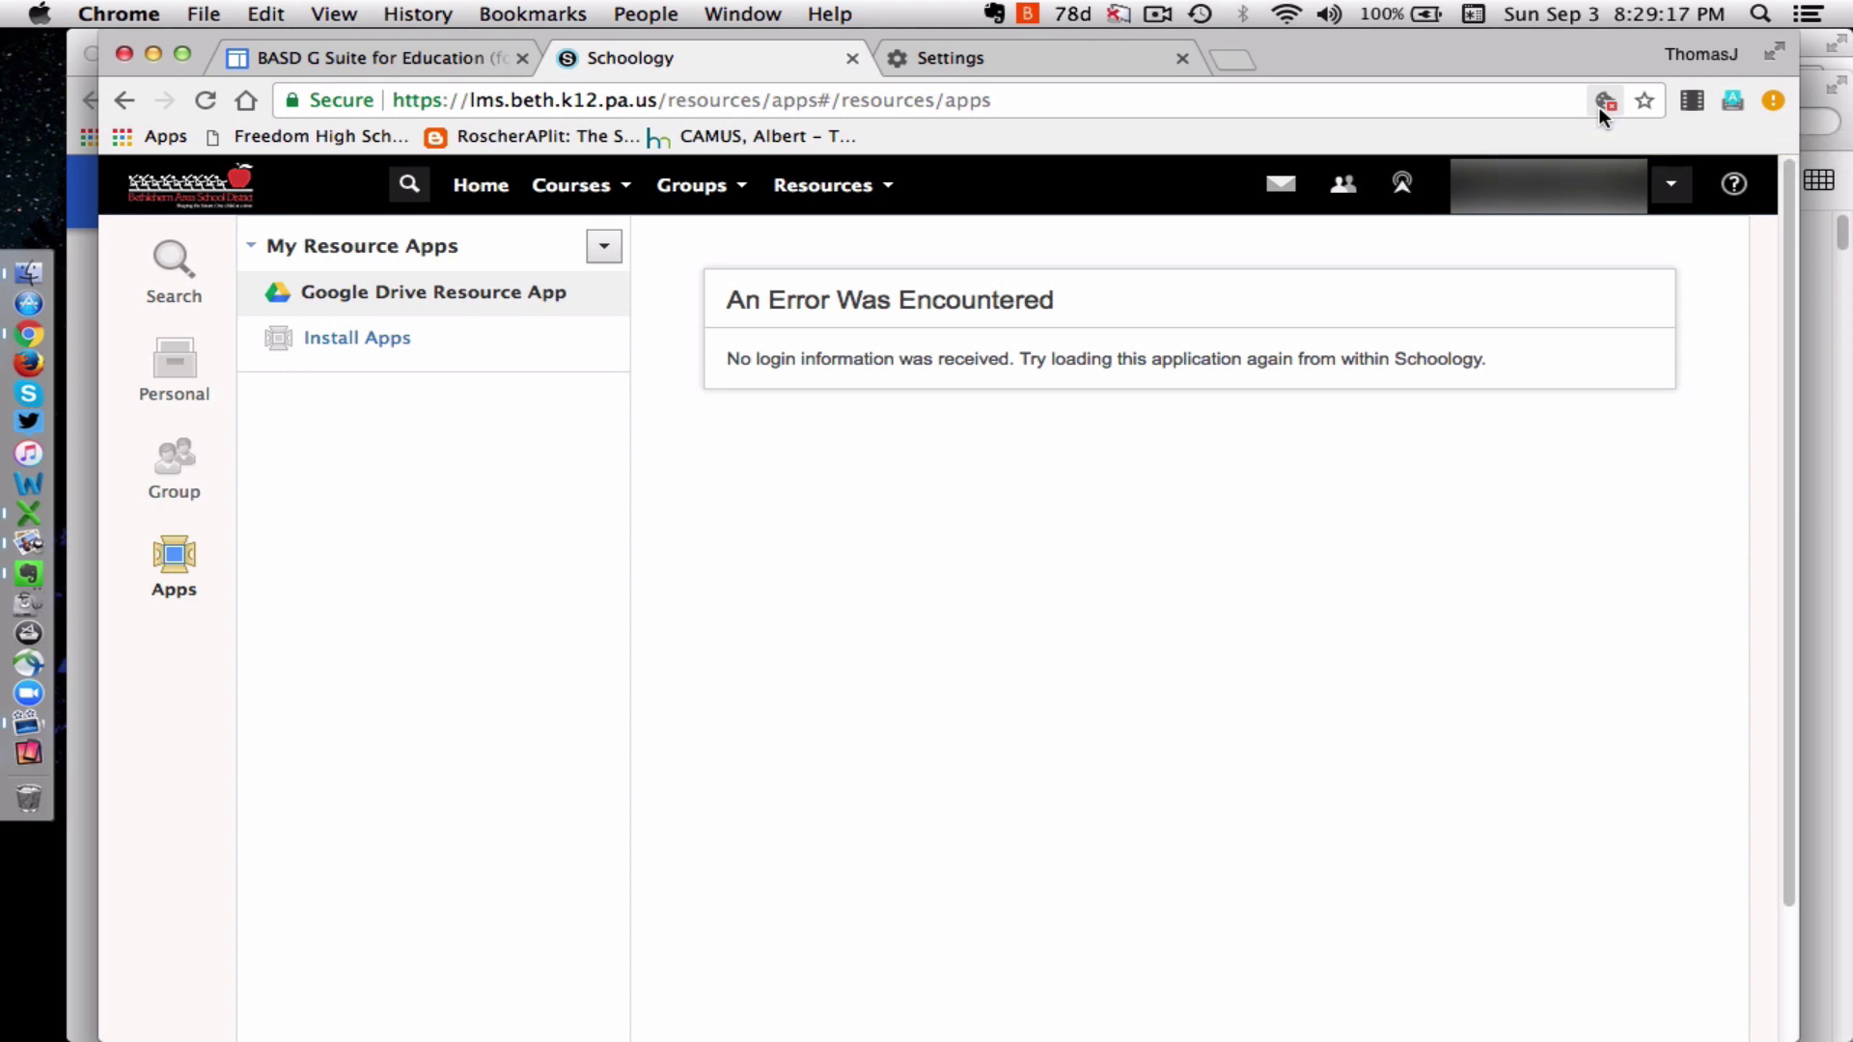
Step: Check the blocked-cookies notice, then open Chrome's Preferences page
click(1598, 106)
mouse_move(1604, 102)
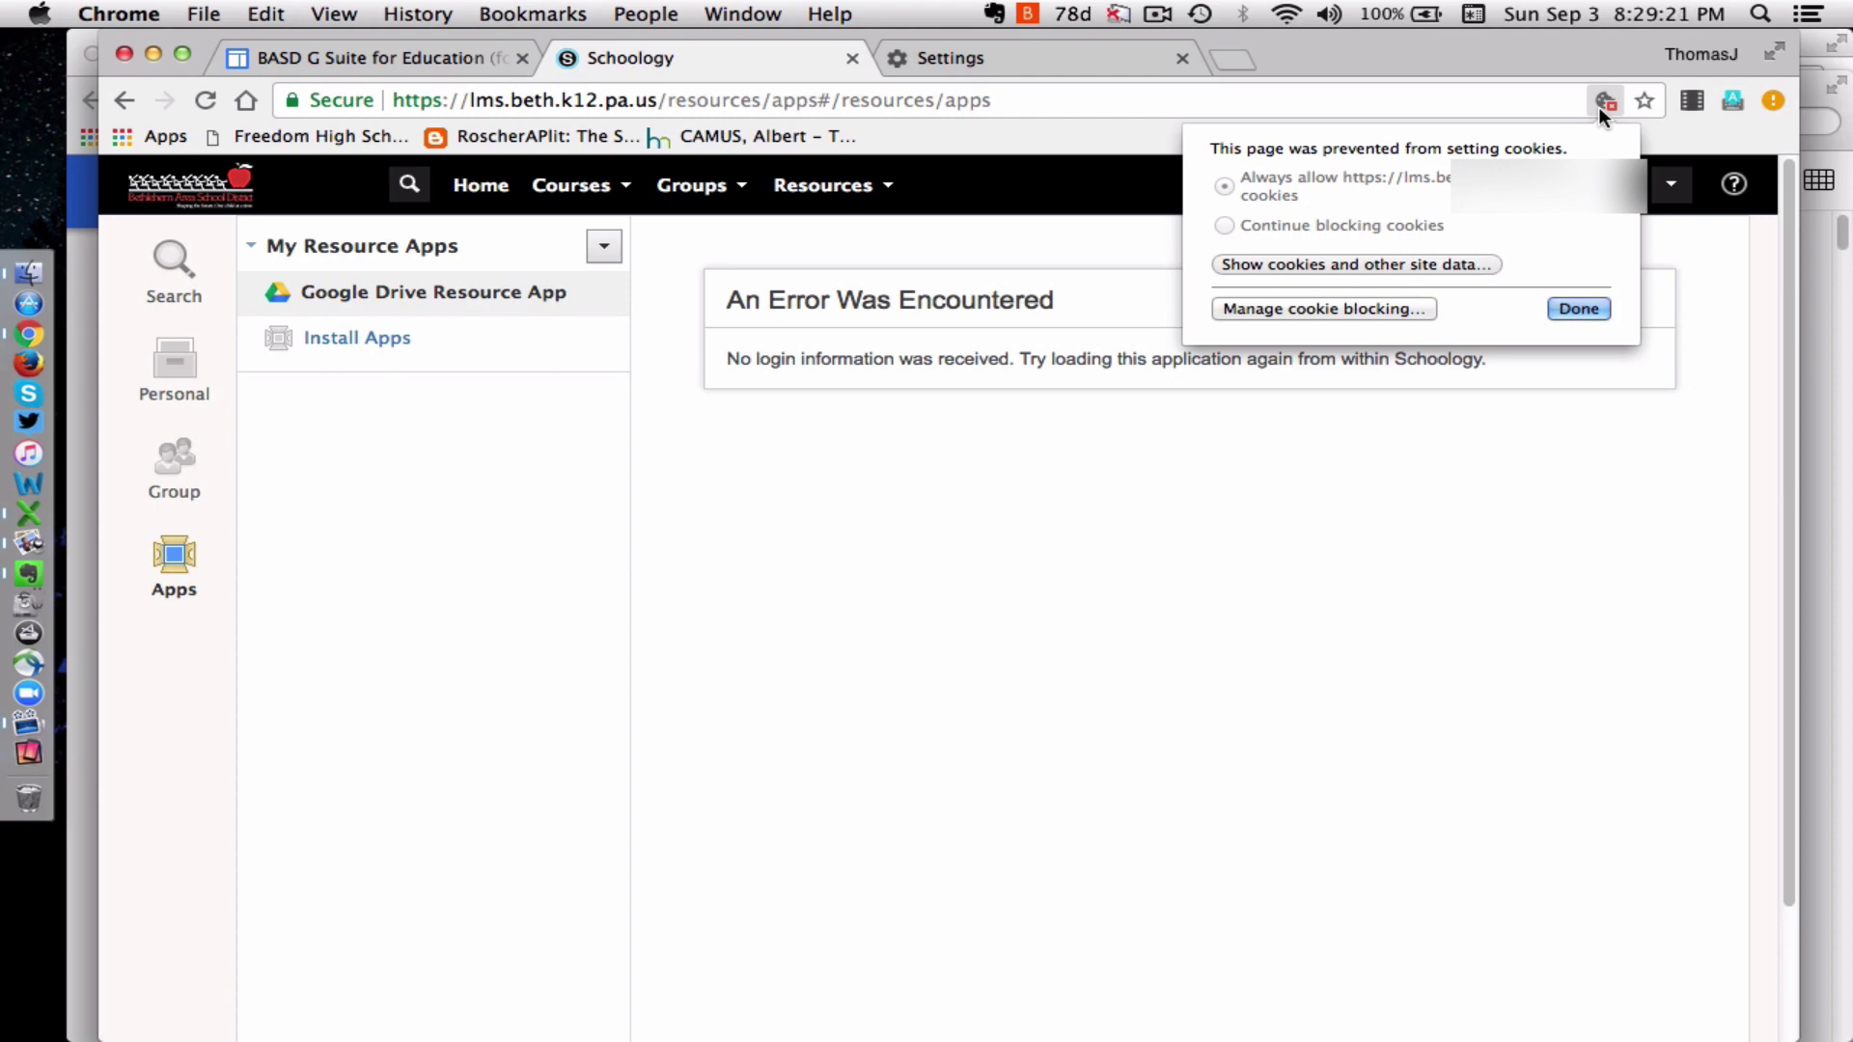
click(1598, 106)
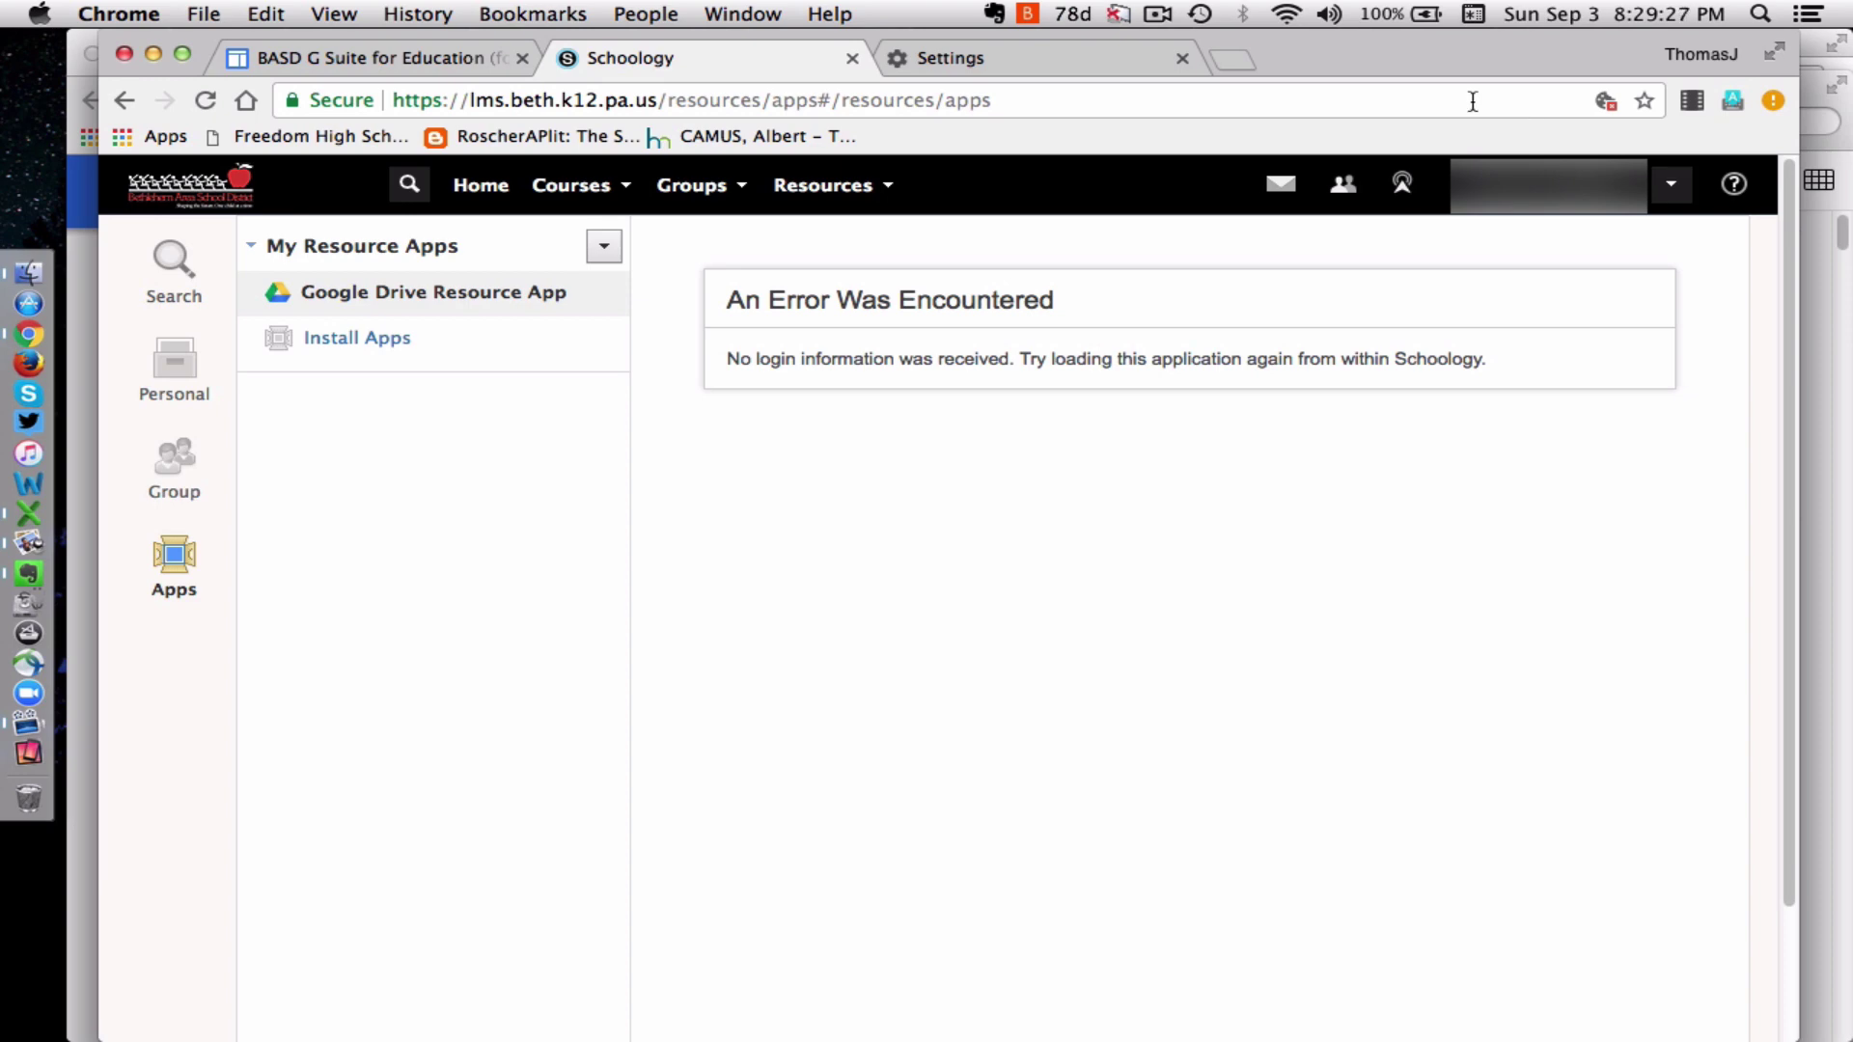
click(144, 9)
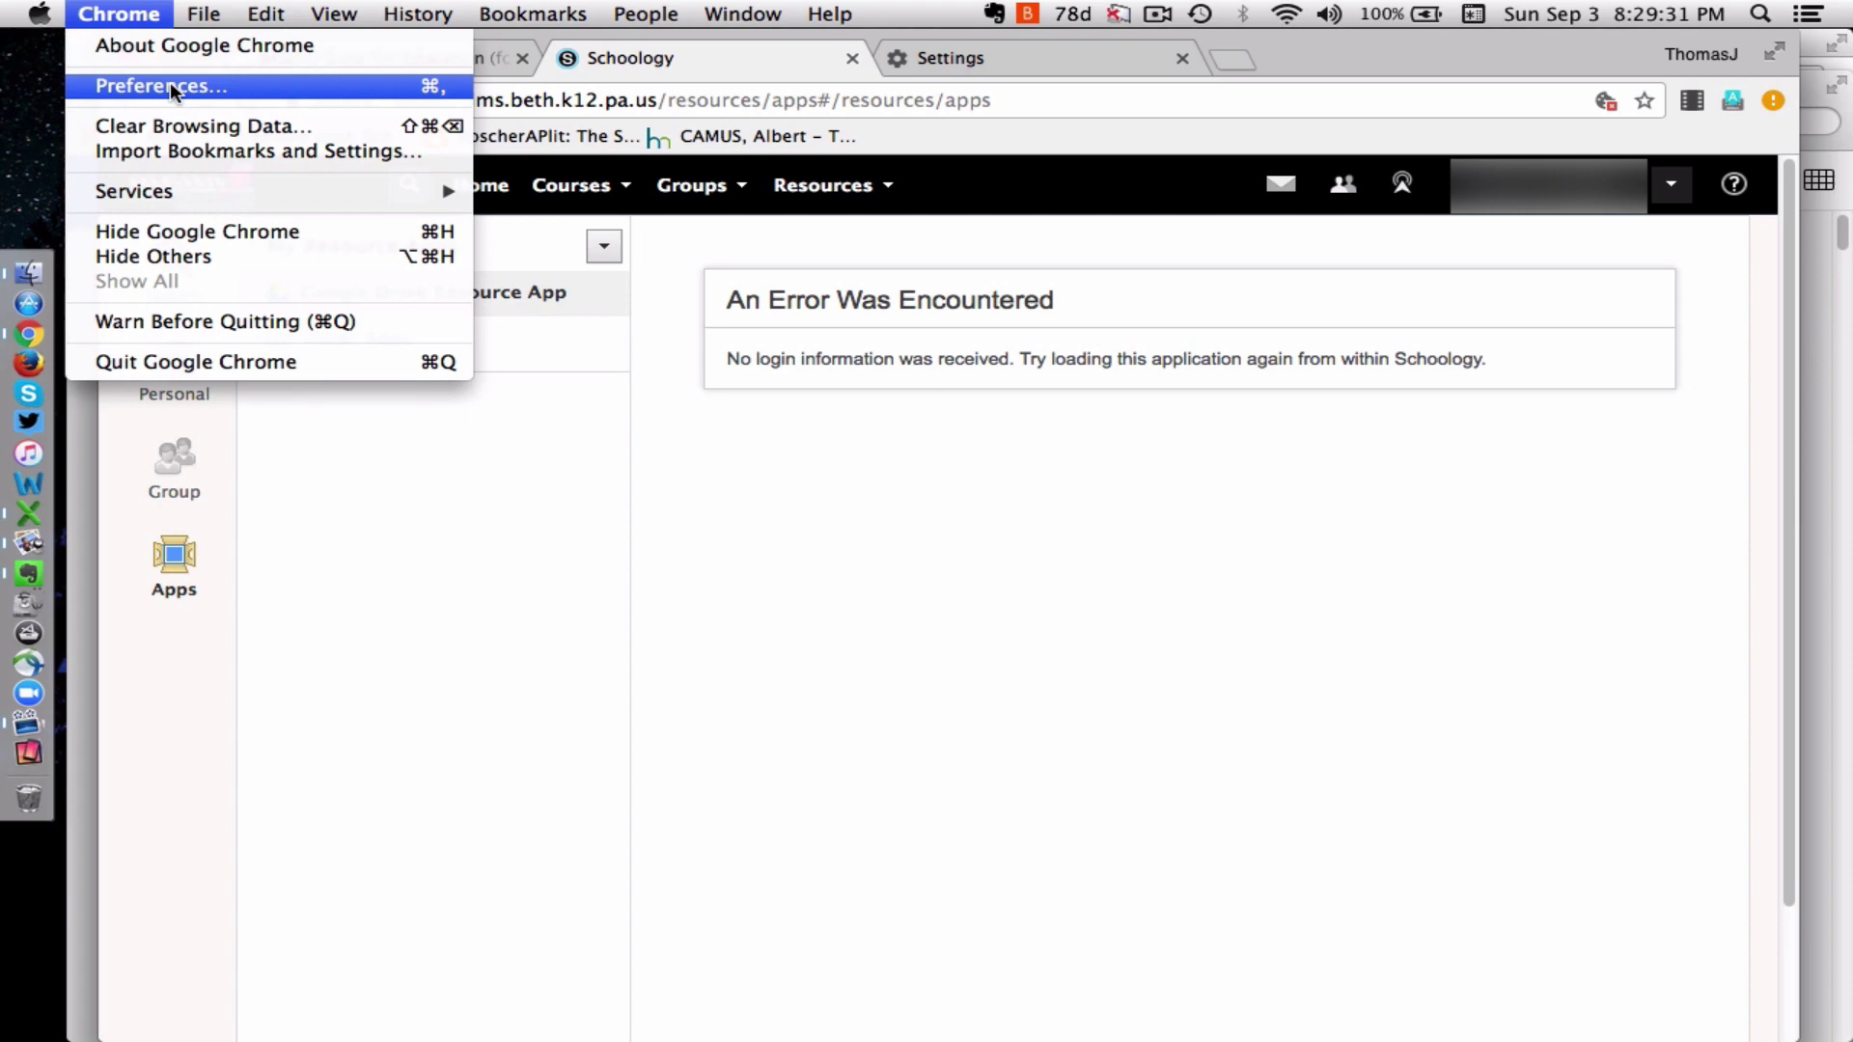
click(143, 20)
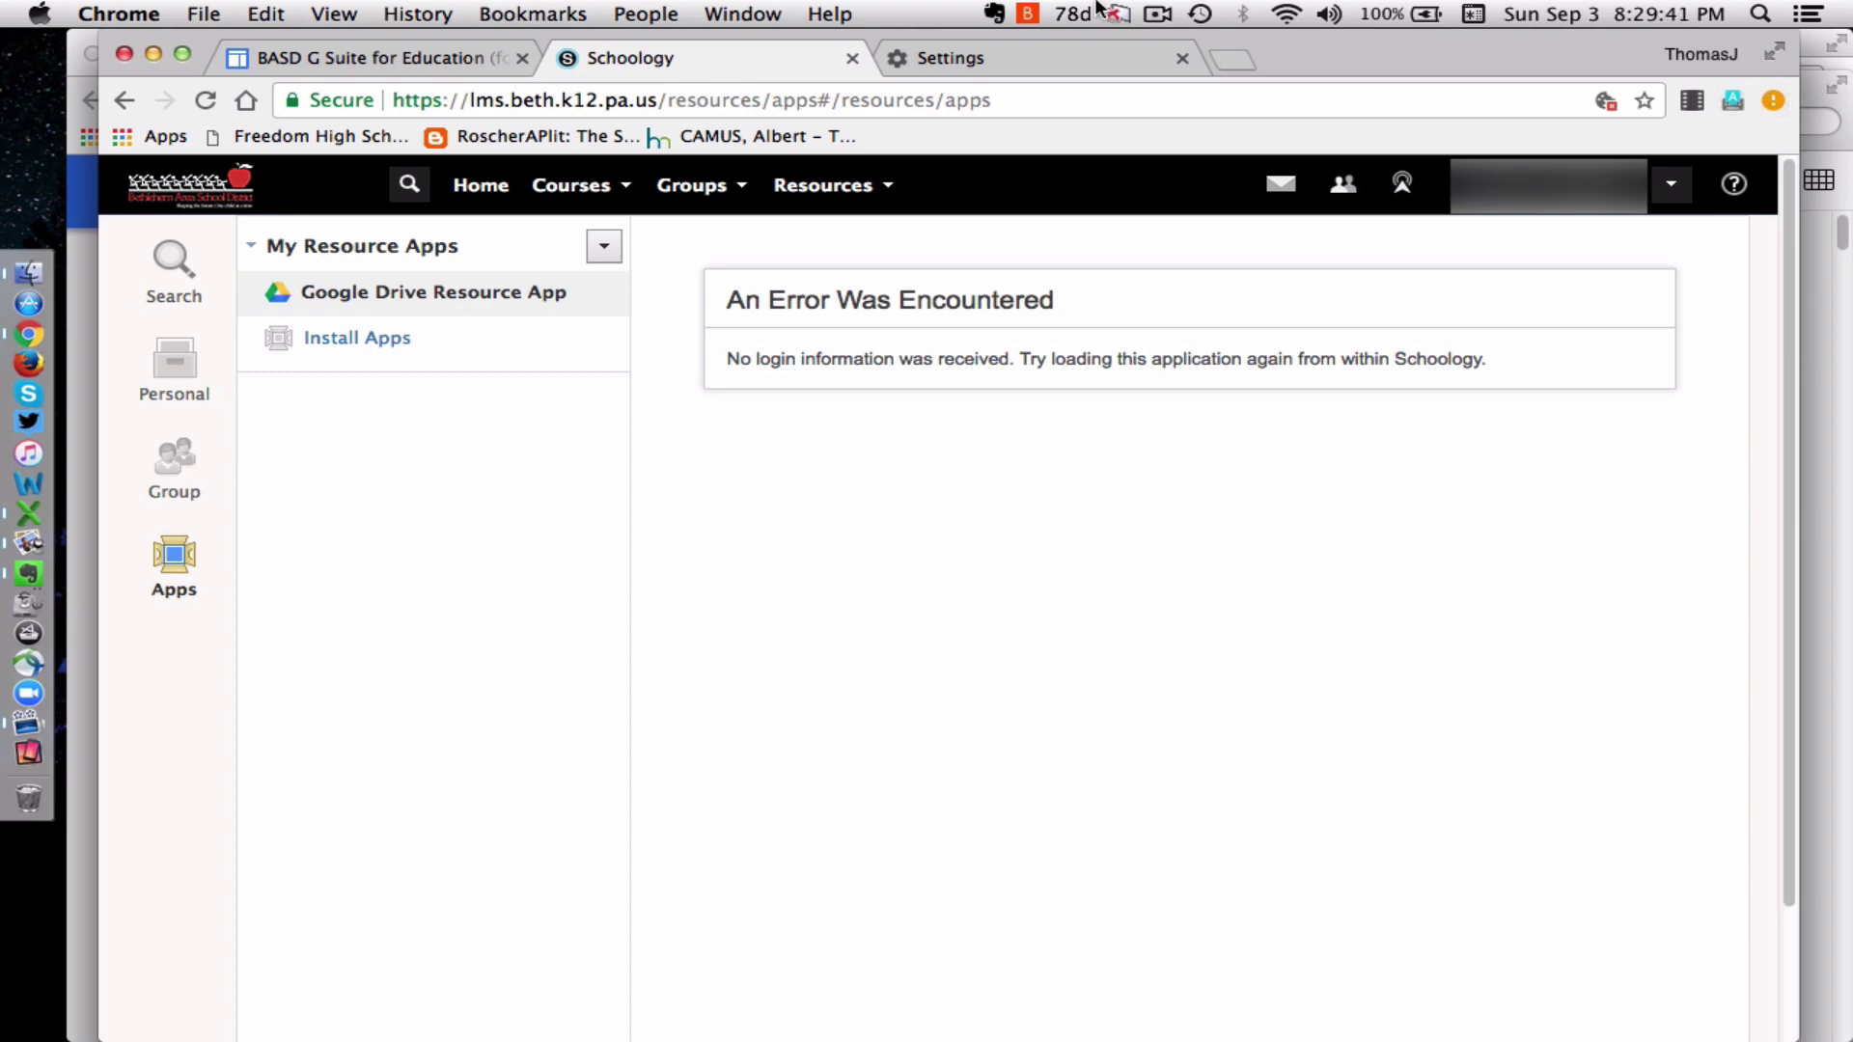
click(130, 11)
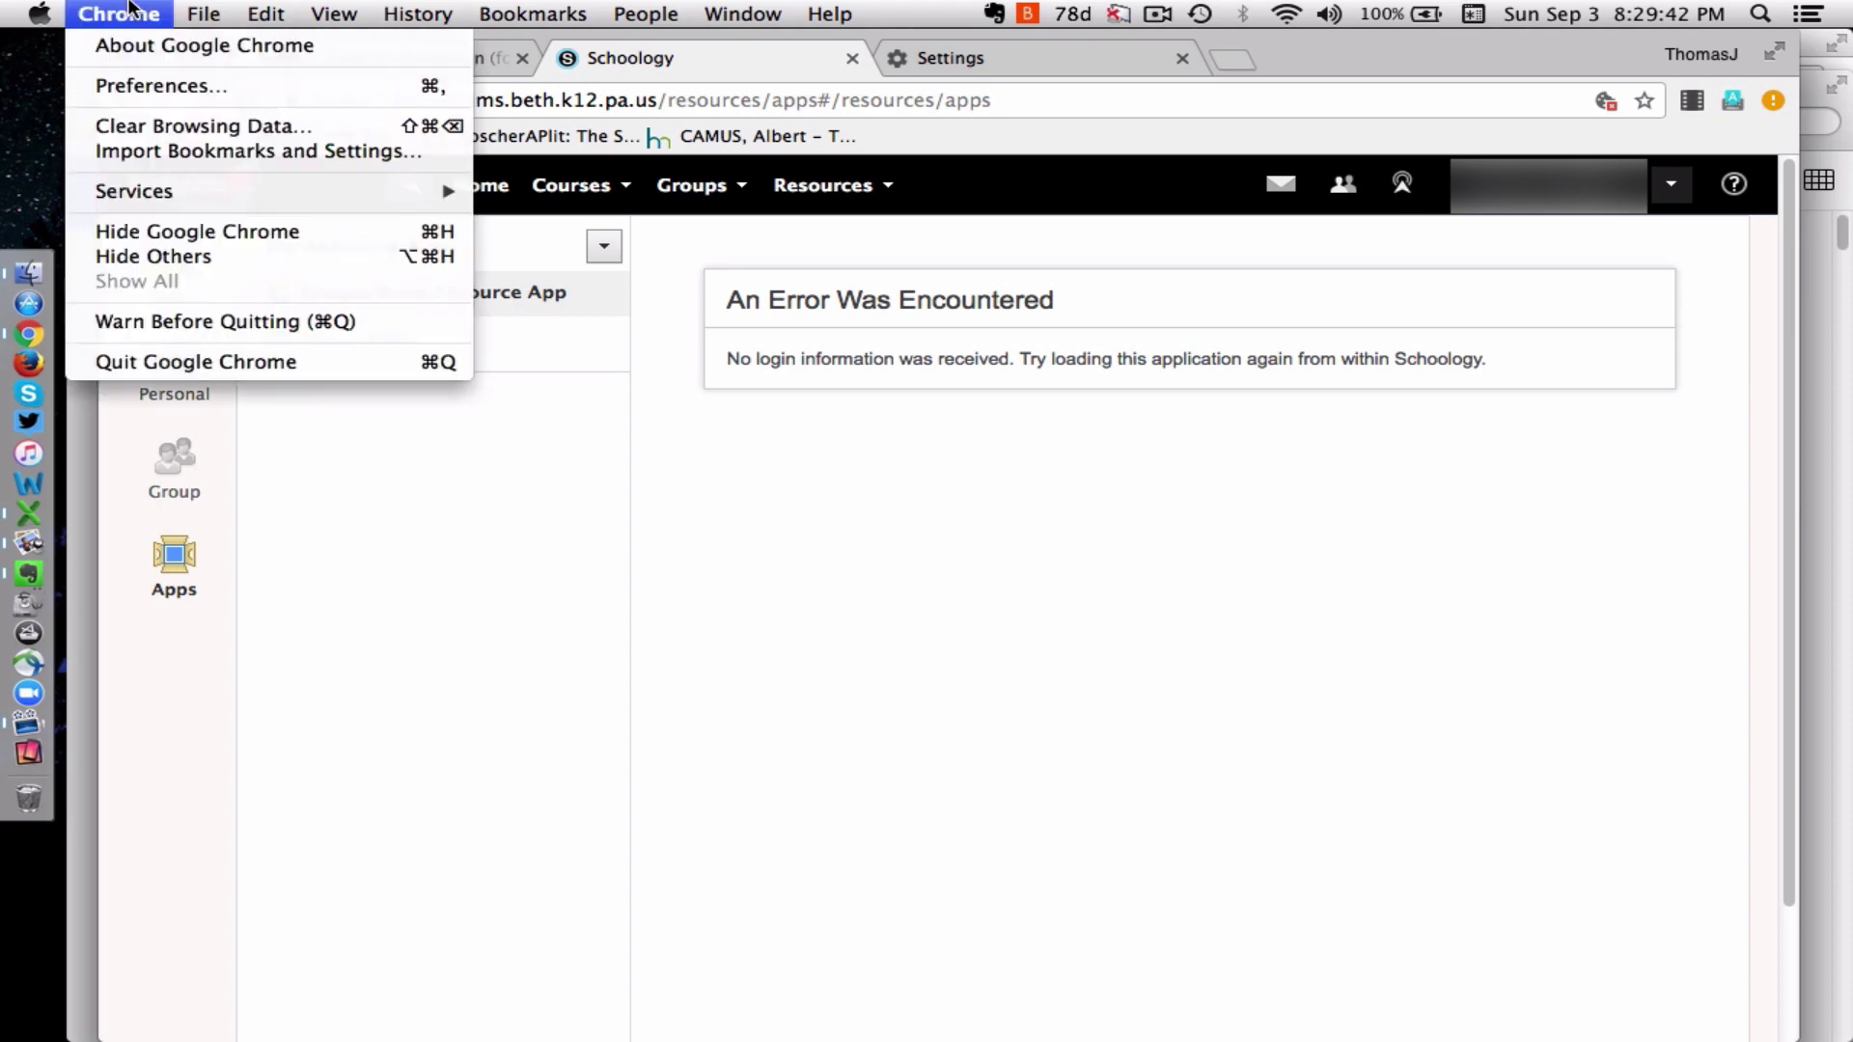
click(140, 82)
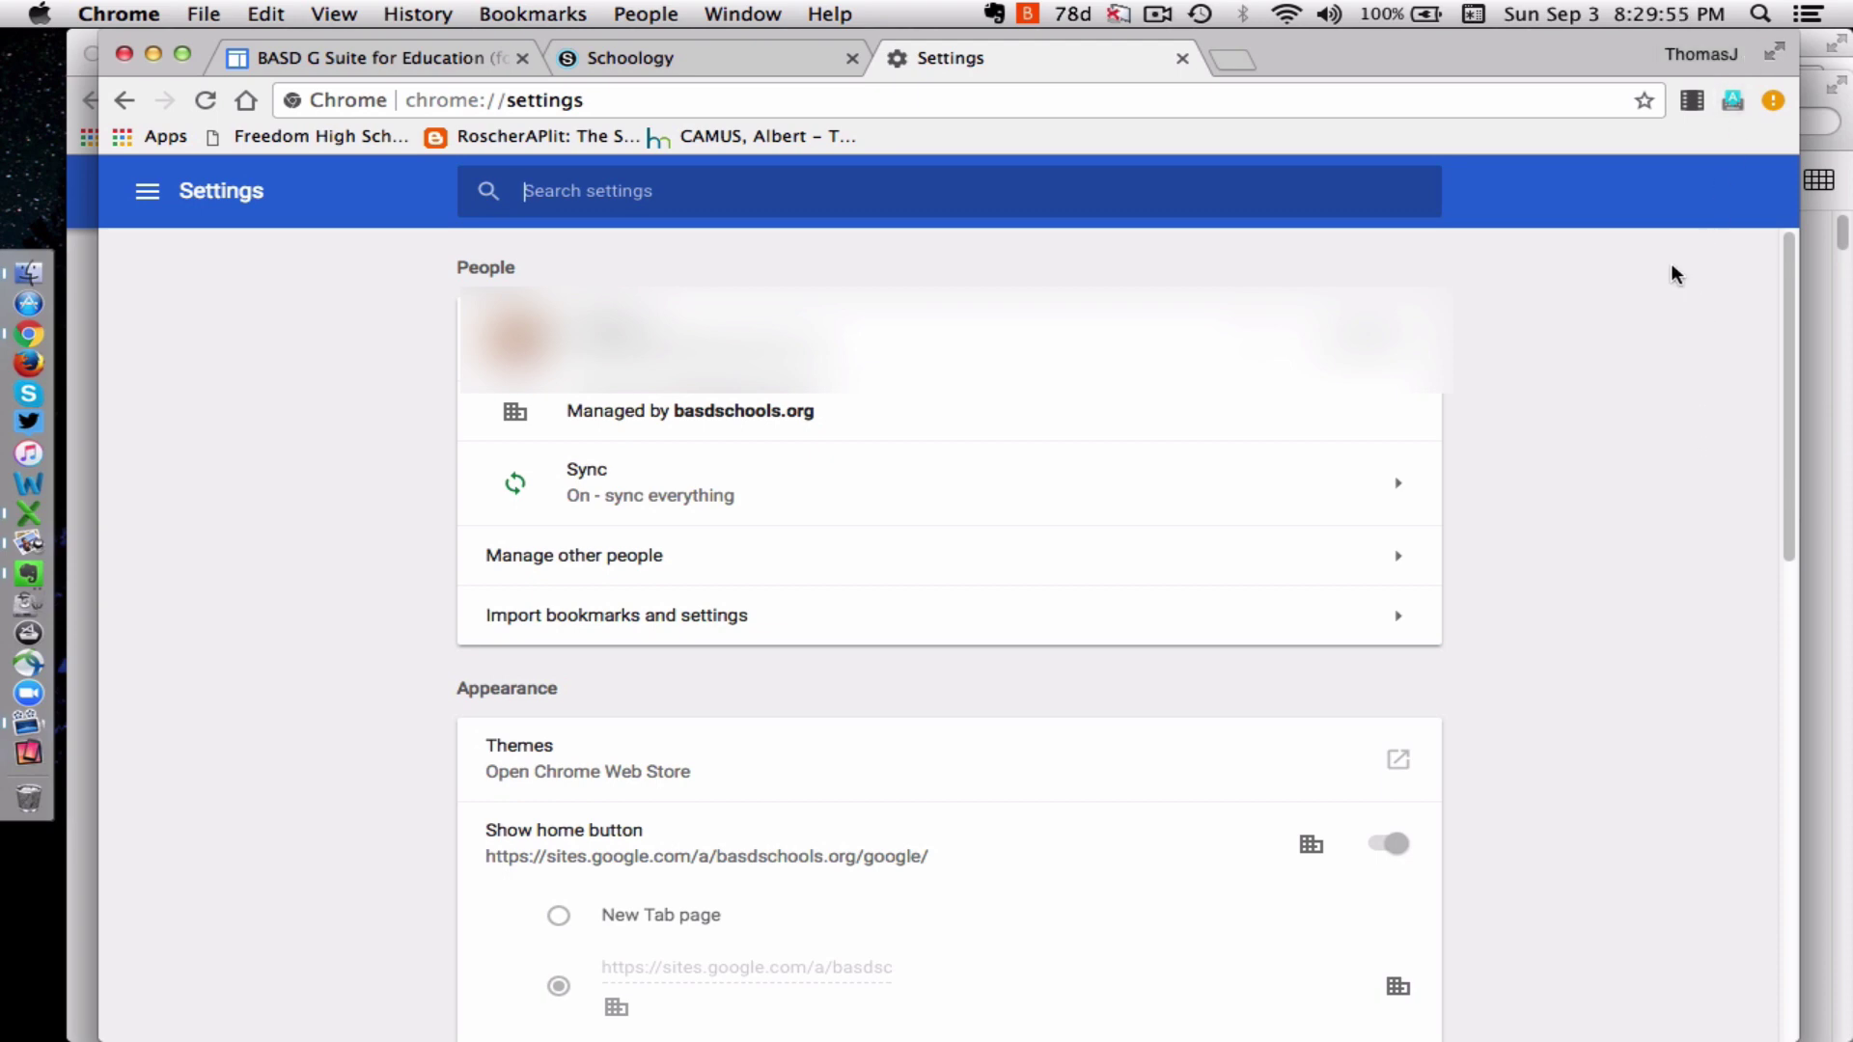
scroll(1672, 273, down, 5)
scroll(1671, 270, down, 2)
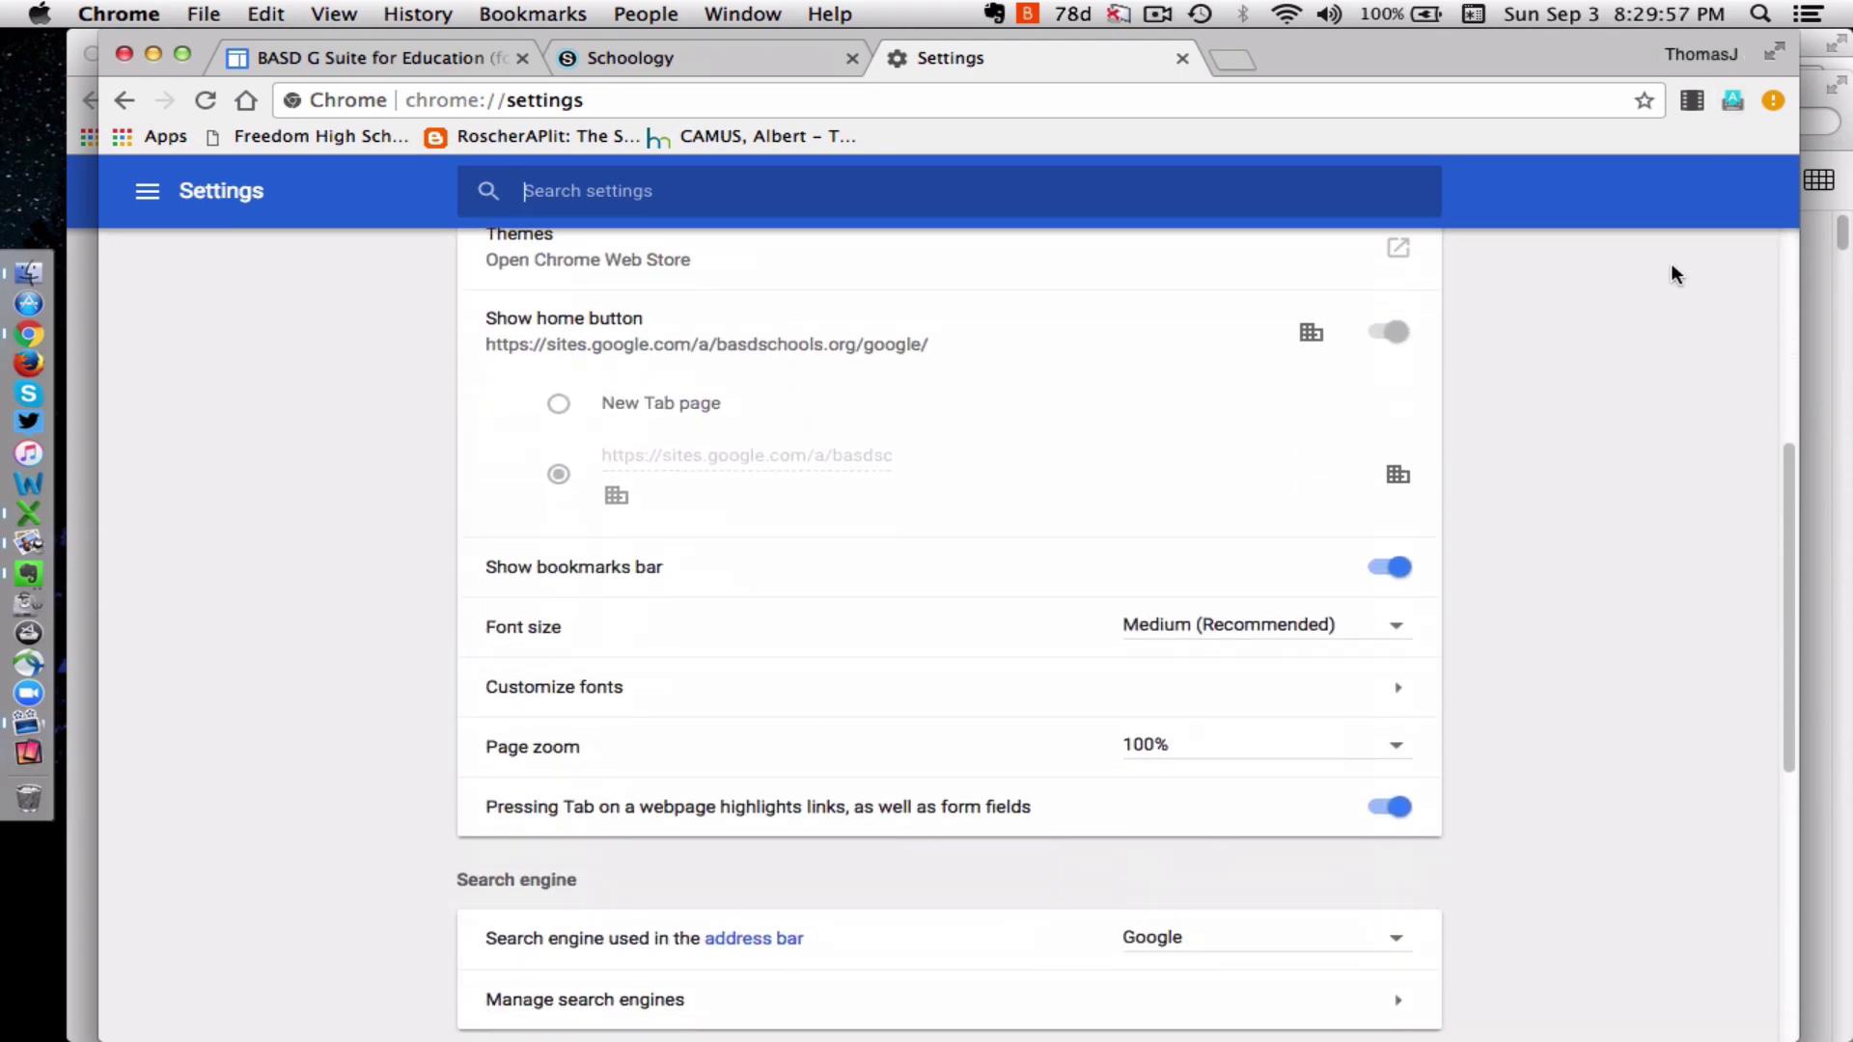
scroll(1671, 269, down, 2)
scroll(1670, 269, down, 3)
scroll(1671, 270, down, 3)
scroll(1671, 275, down, 1)
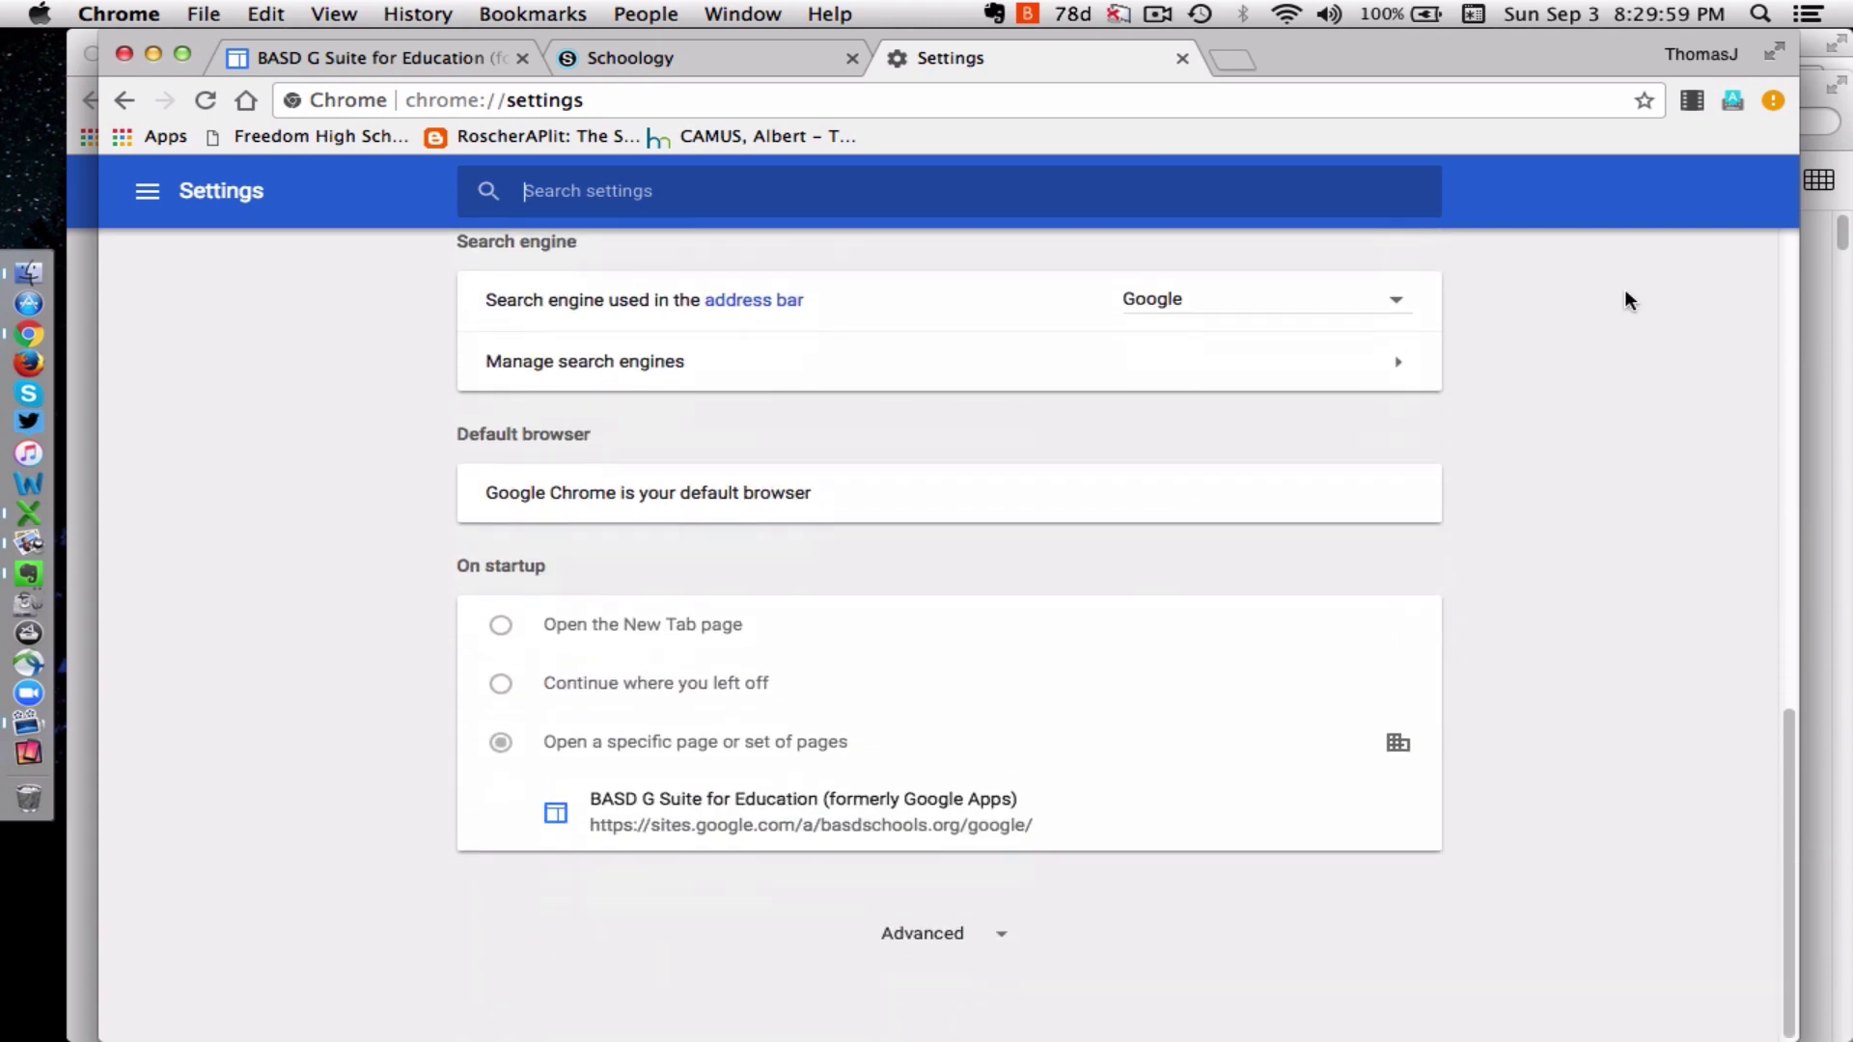
Step: Turn off 'Block third-party cookies' under Advanced > Content settings > Cookies
click(938, 934)
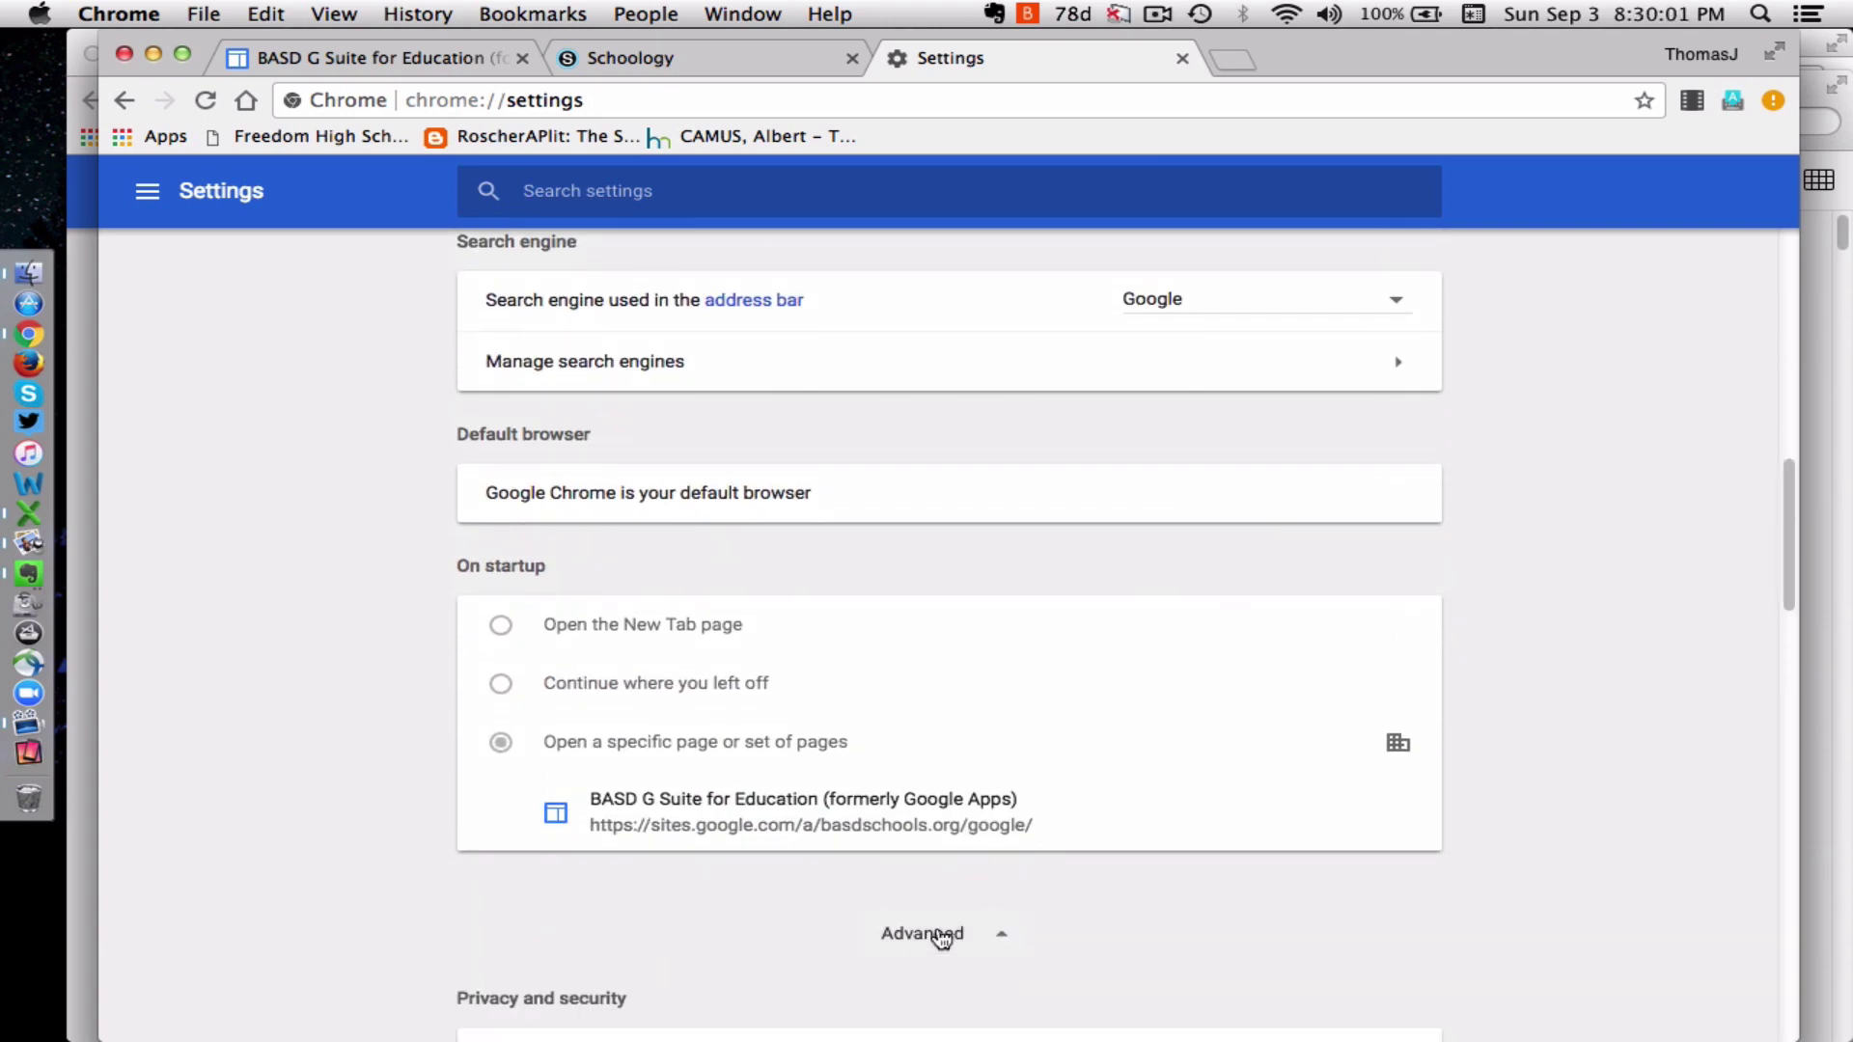
scroll(942, 940, down, 1)
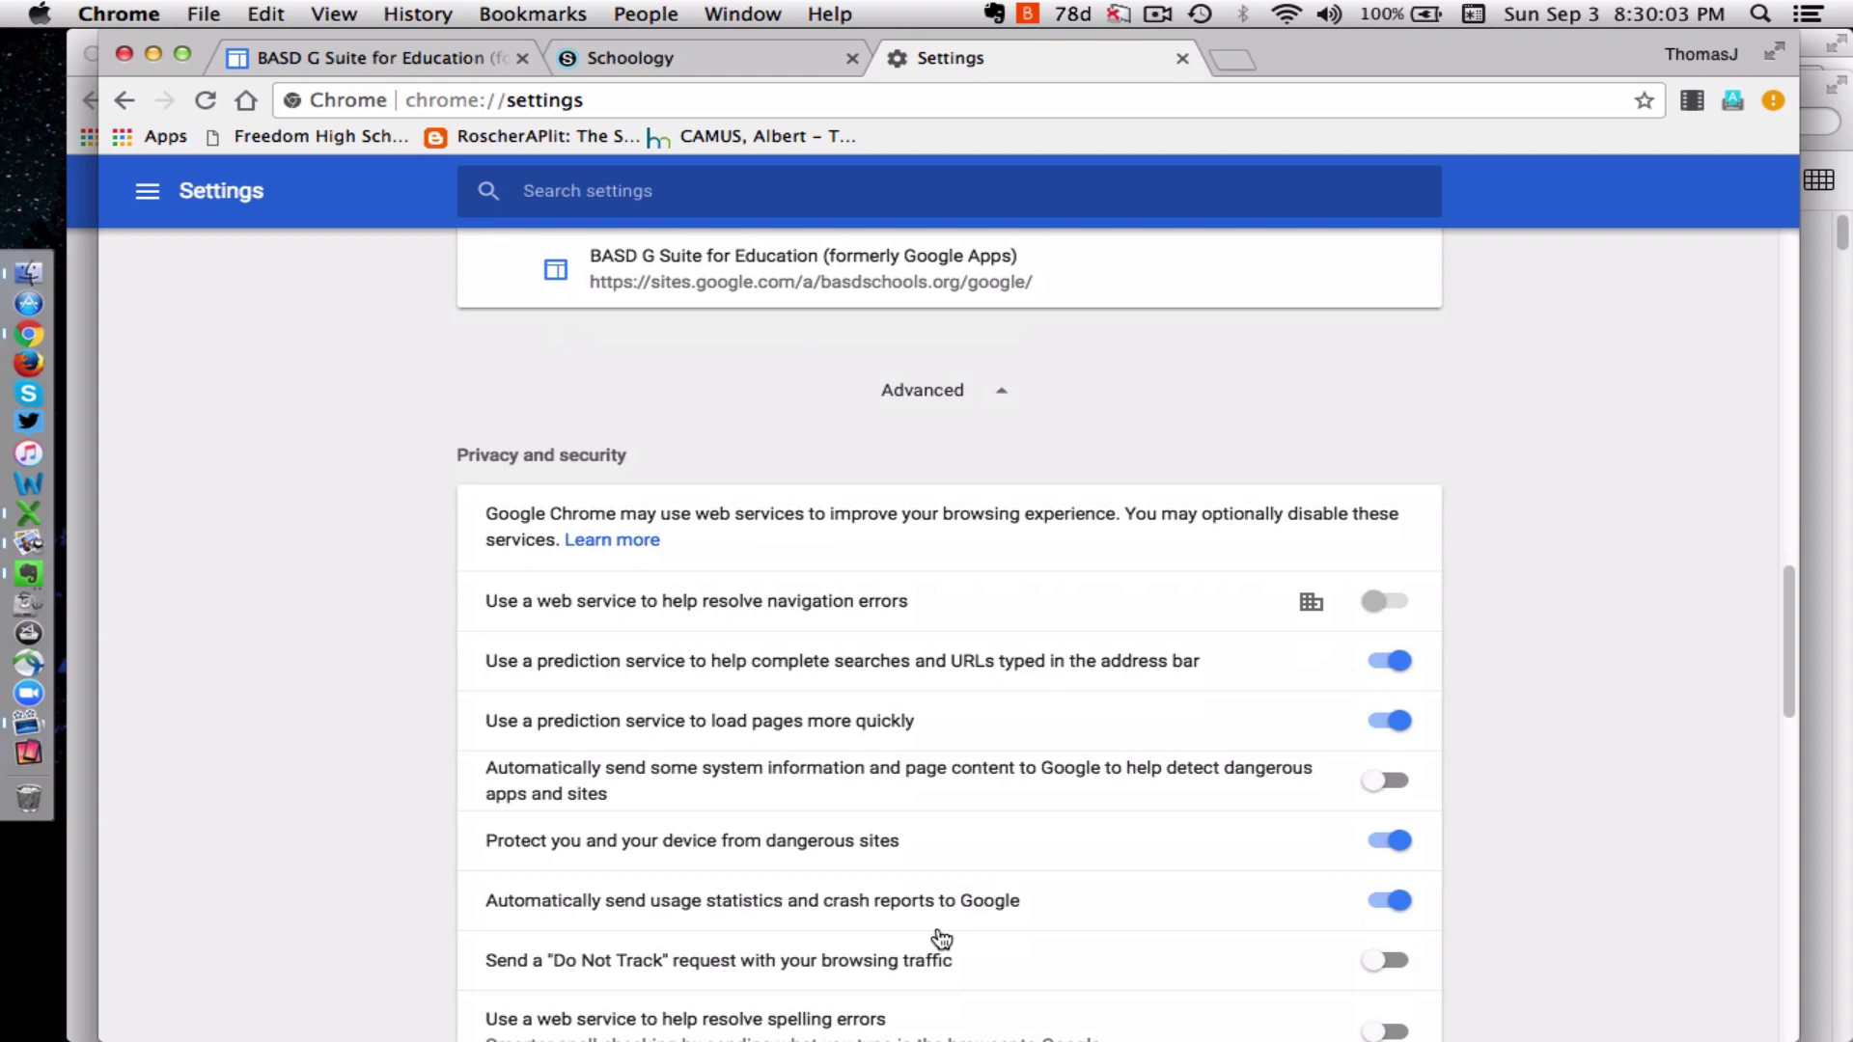
scroll(942, 939, down, 1)
scroll(942, 940, down, 1)
scroll(940, 940, down, 1)
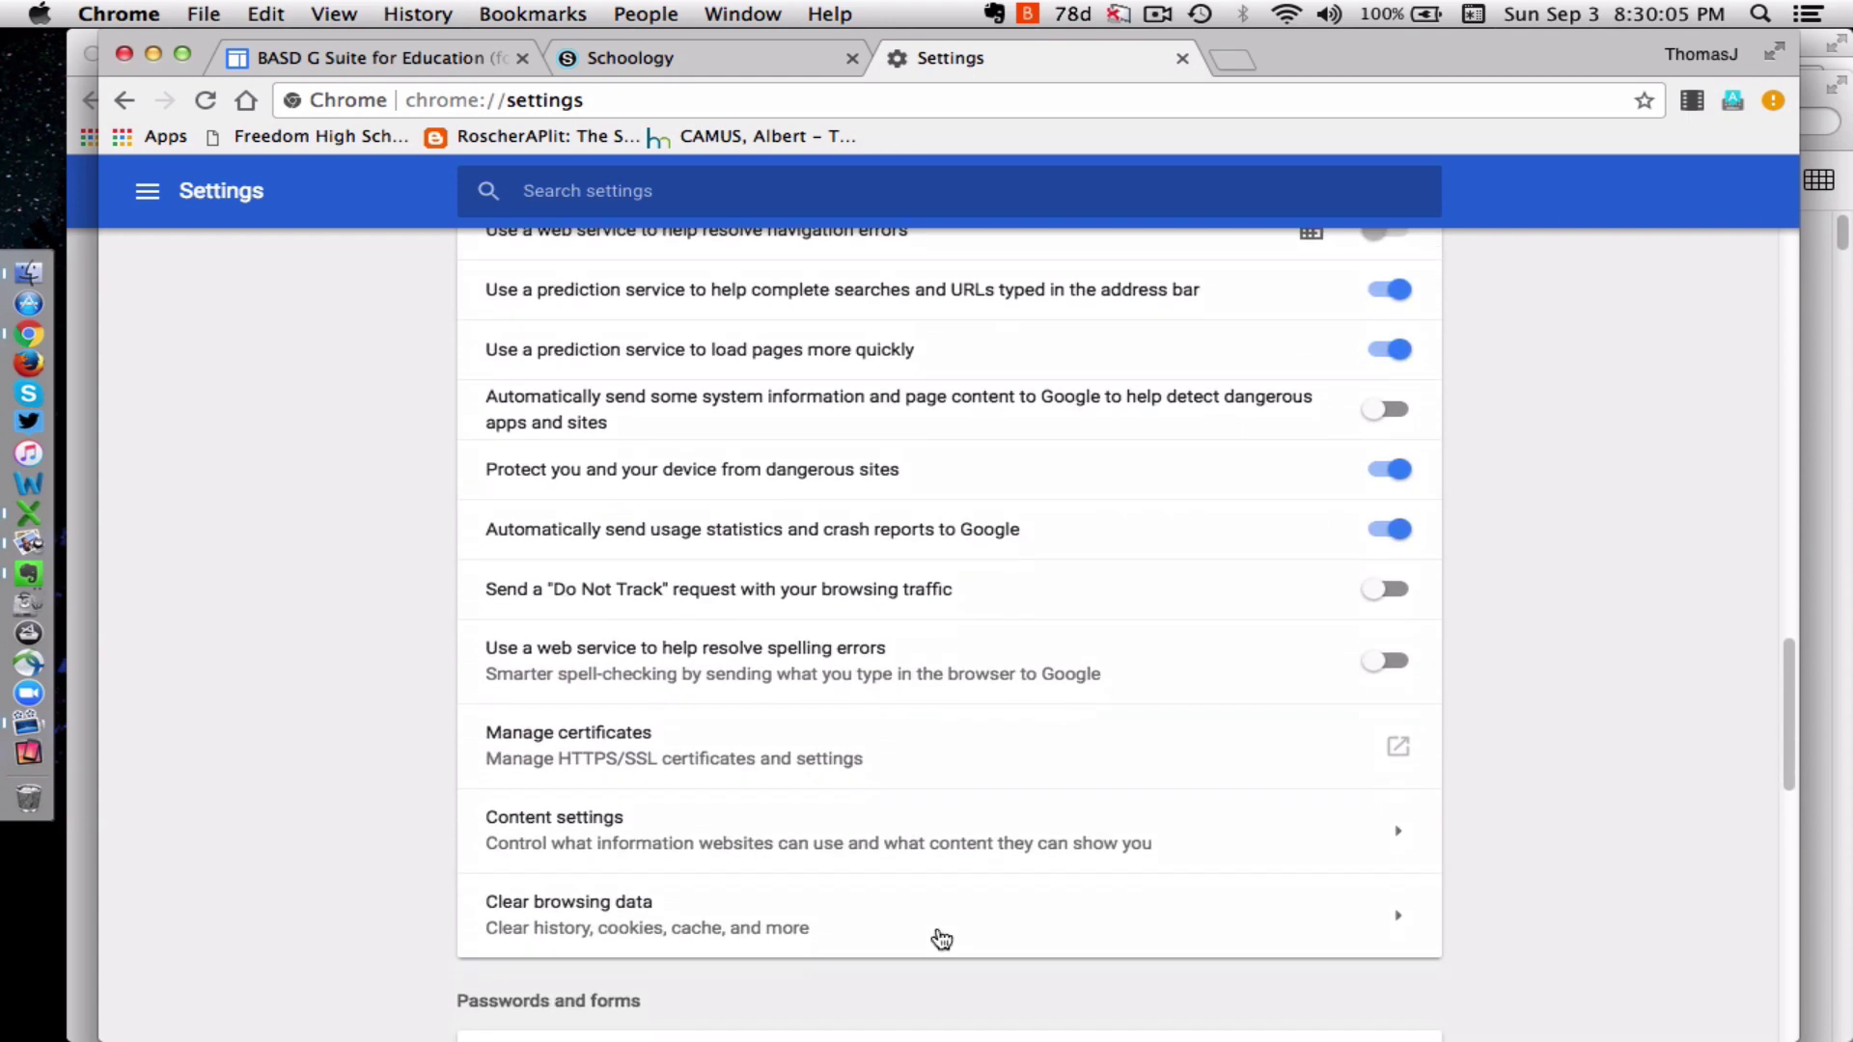
click(598, 845)
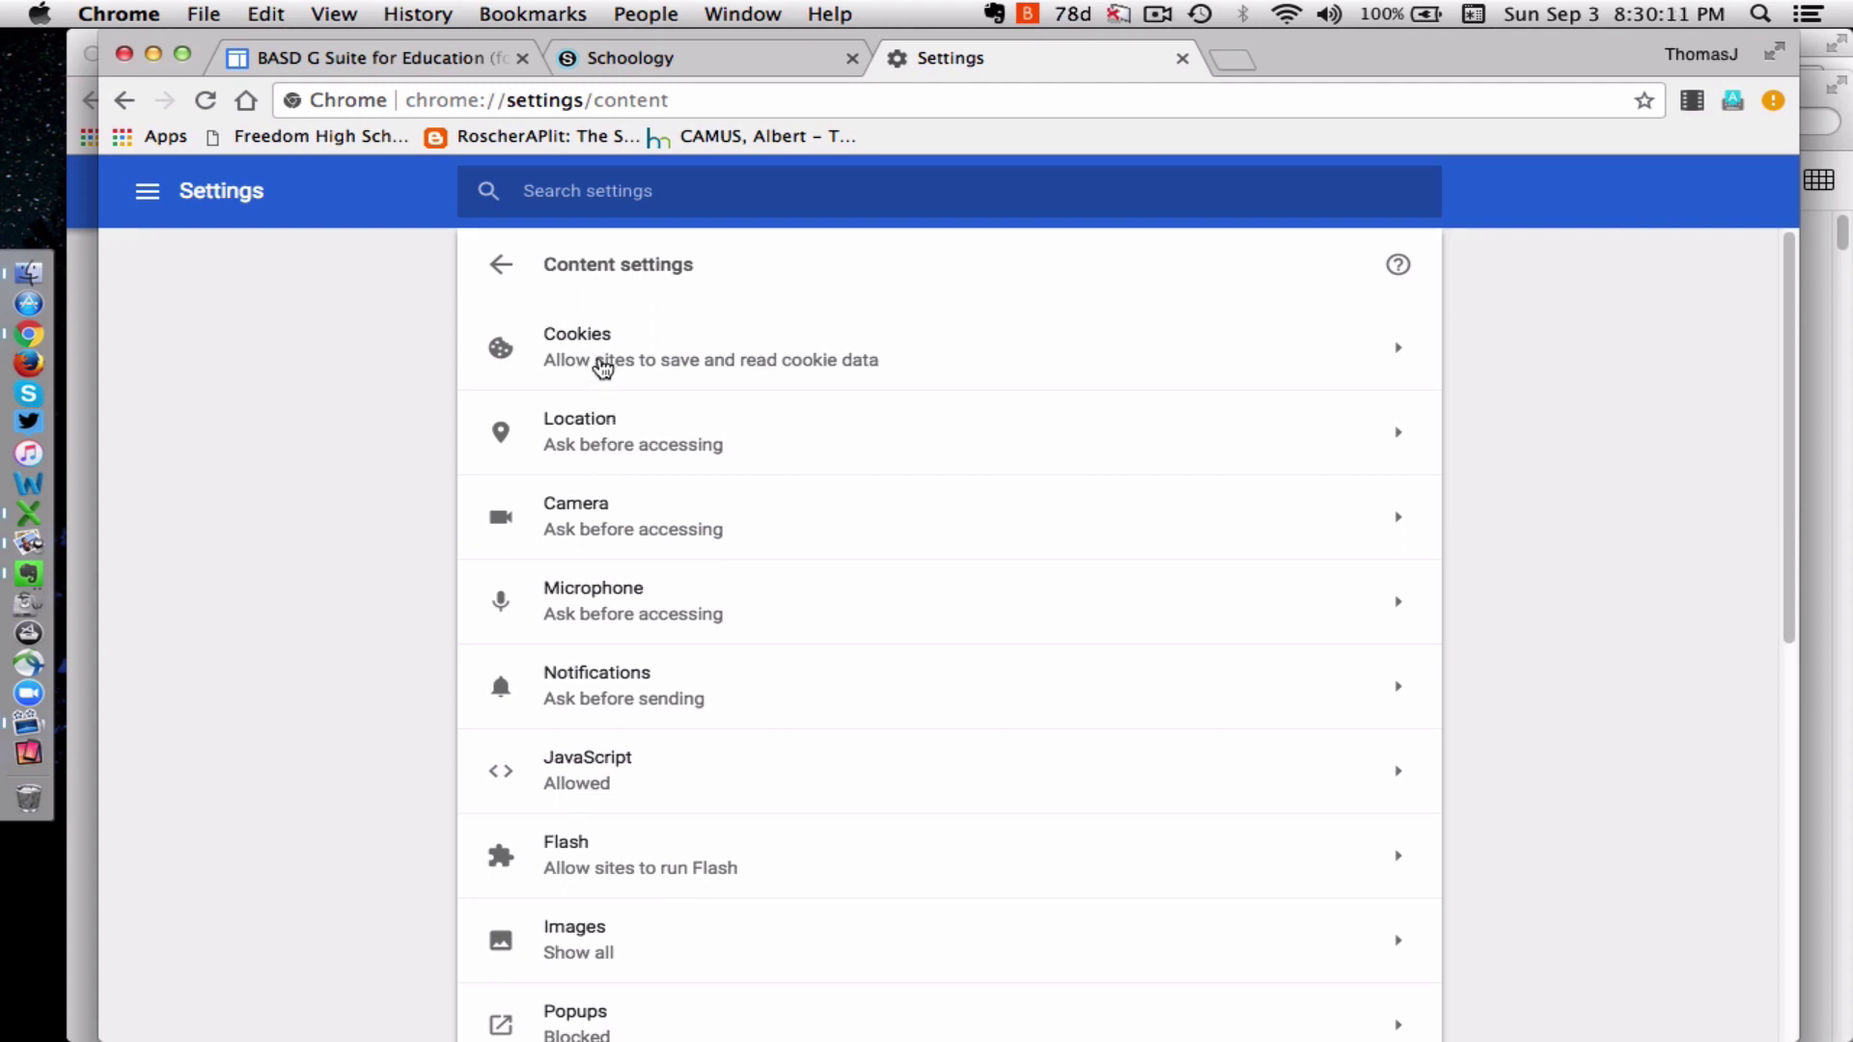
click(599, 362)
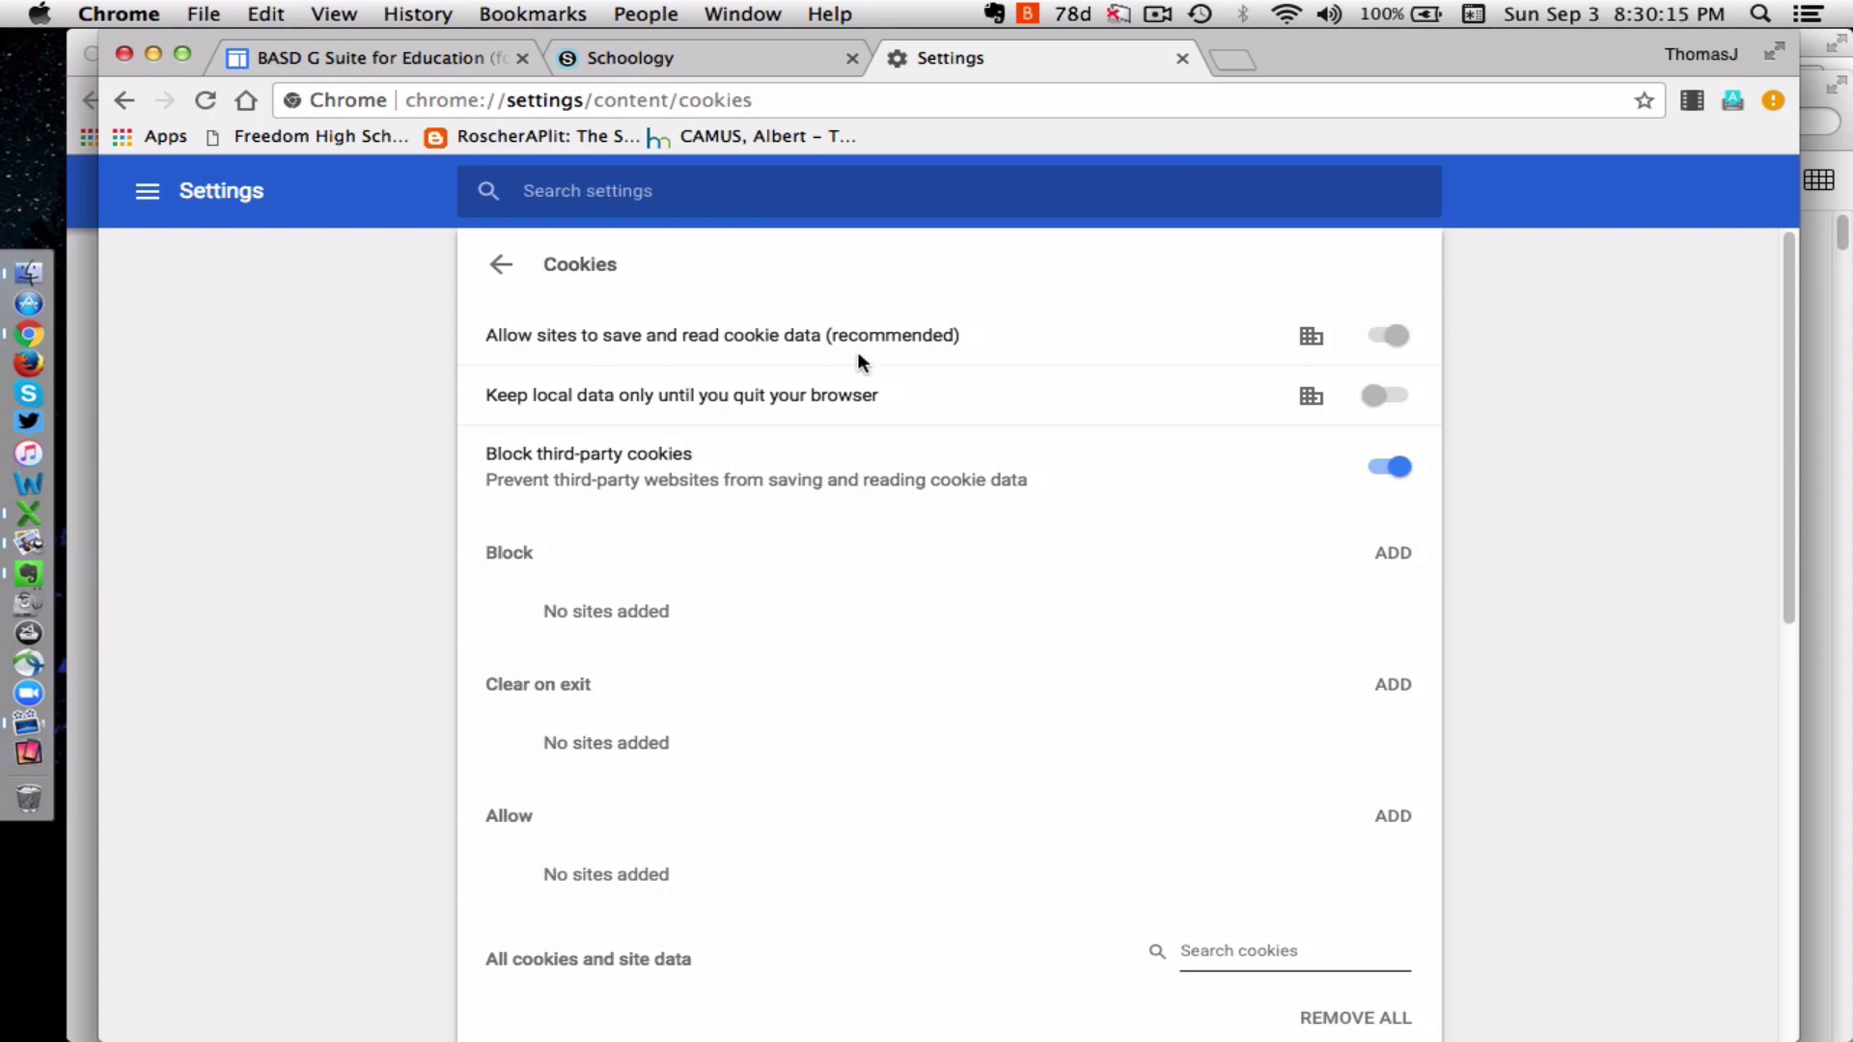
click(1378, 472)
Step: Close the Settings tab and reload the Schoology Google Drive app page
click(1183, 59)
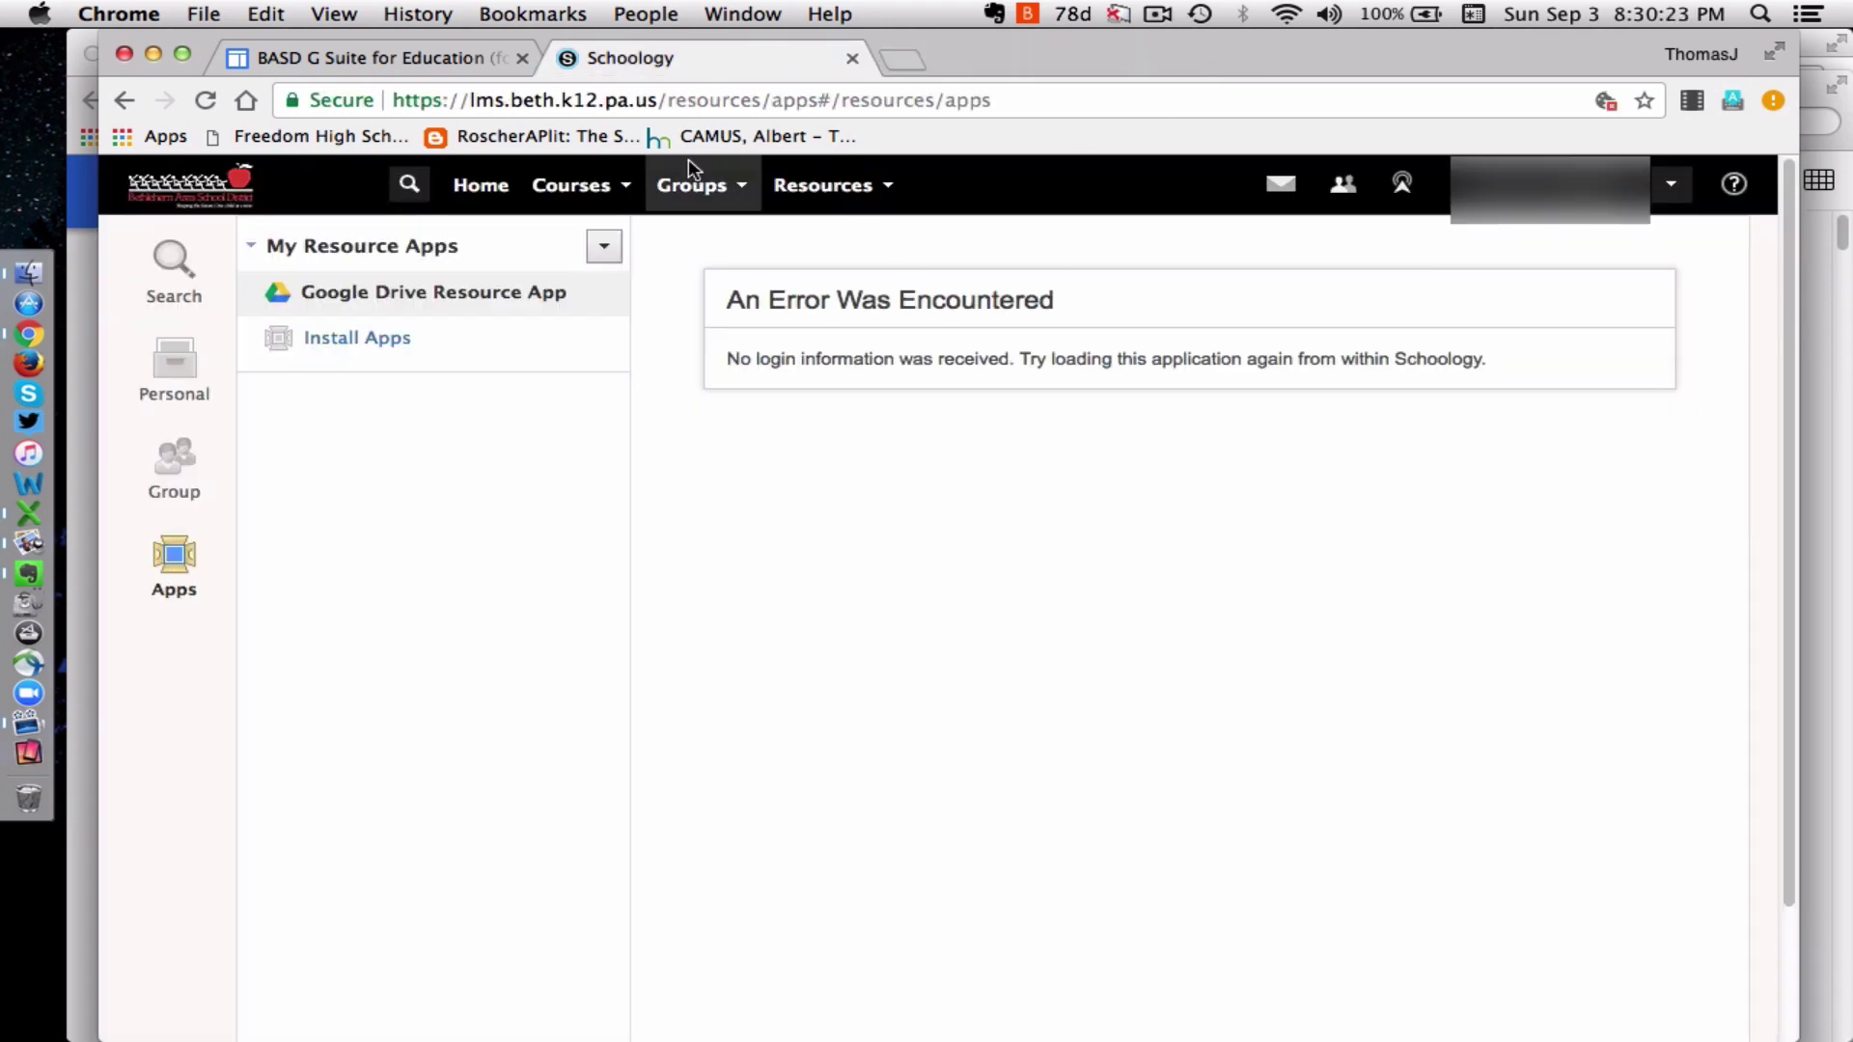
click(205, 101)
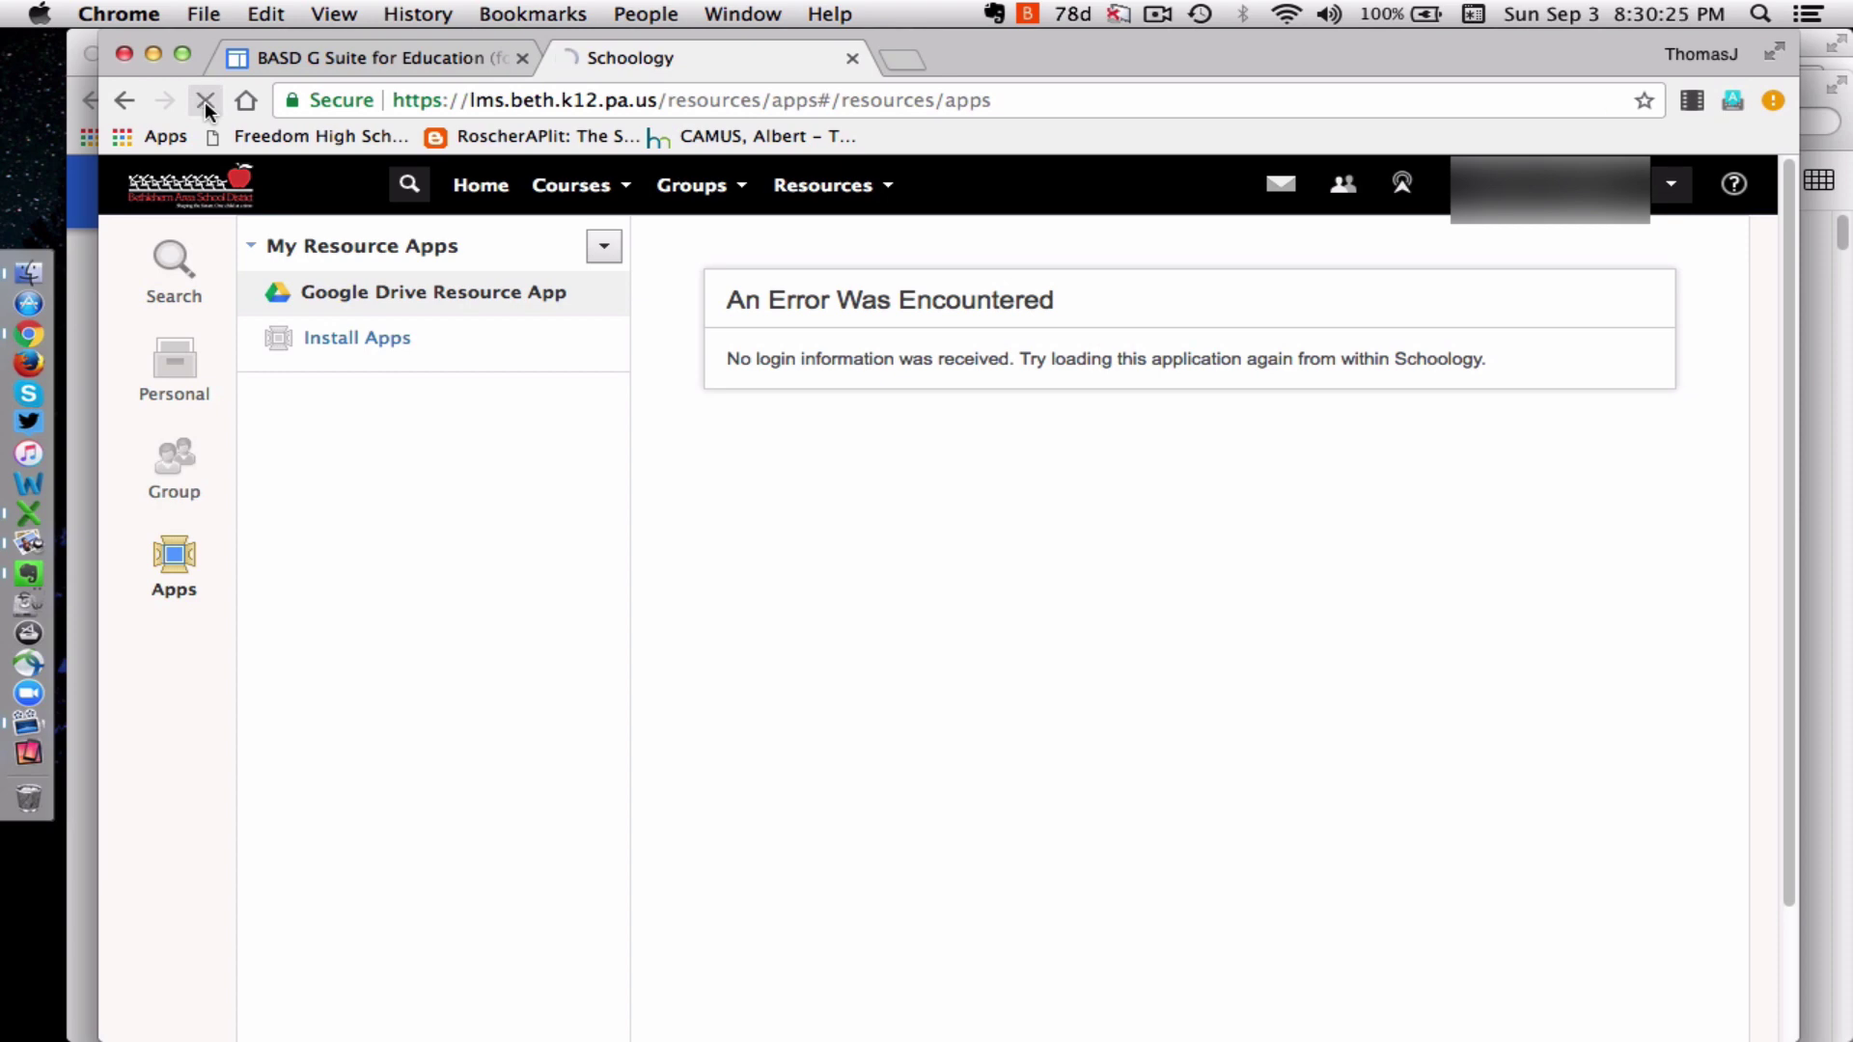